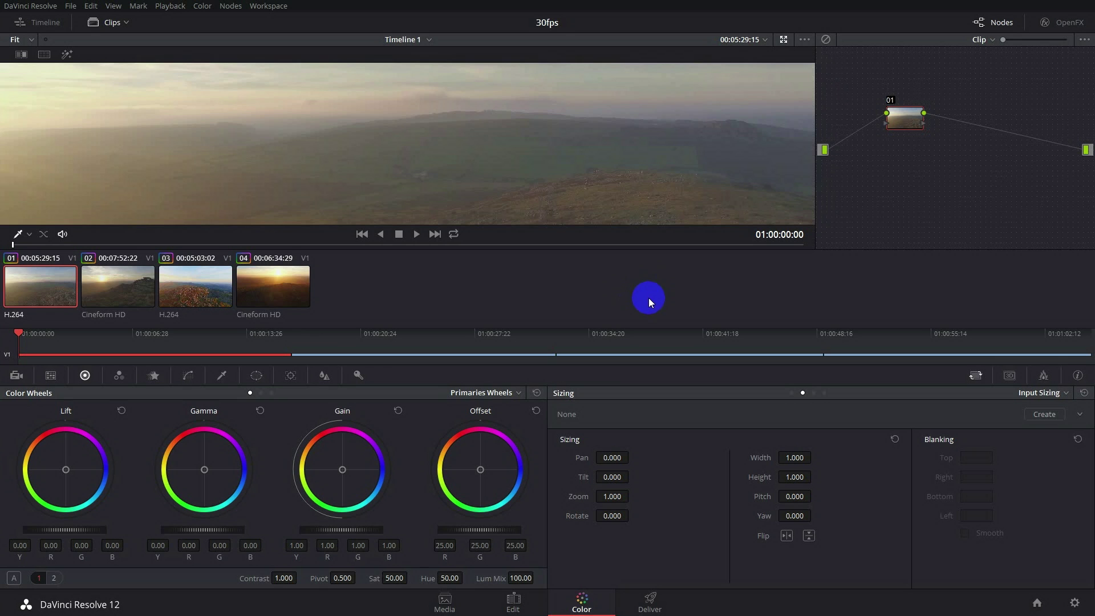
- In Project Settings, switch the timeline resolution between 1920 x 1080 HD and 3840 x 2160 Ultra HD
left_click(89, 9)
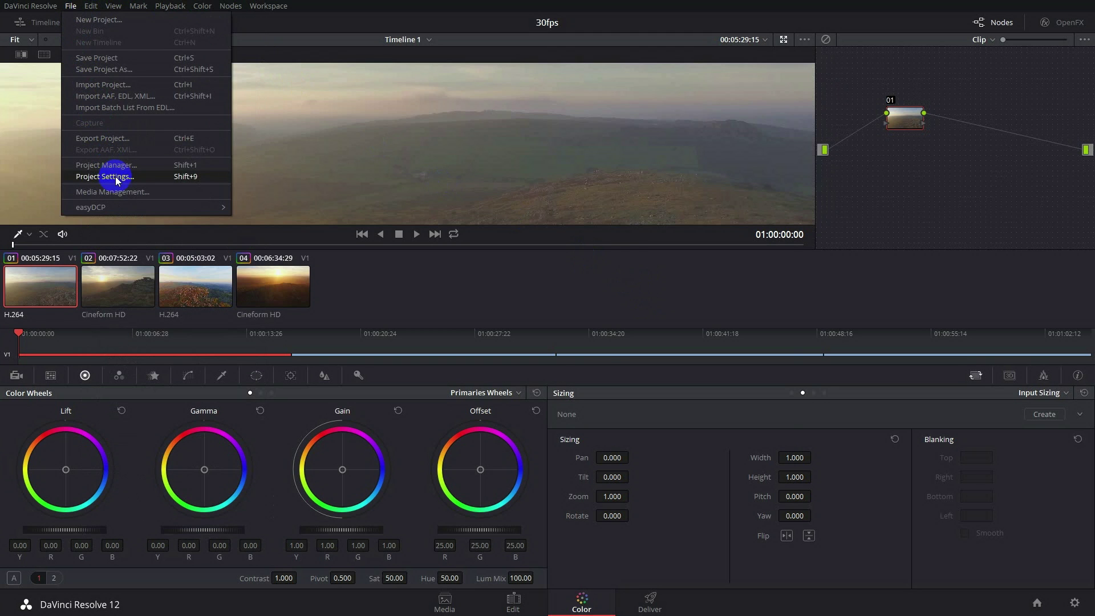
left_click(117, 177)
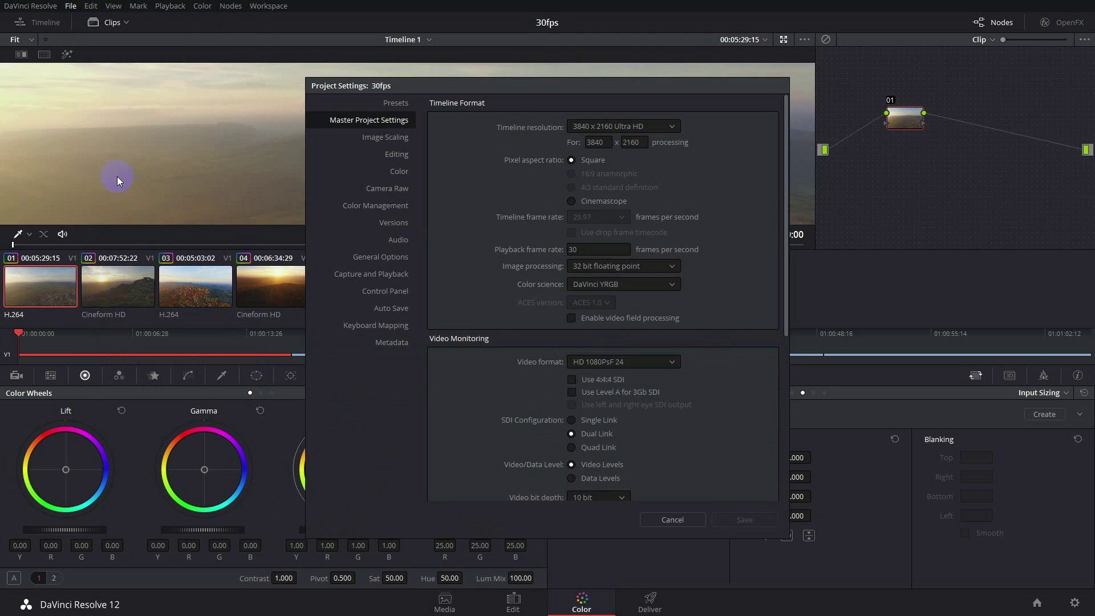
left_click(675, 128)
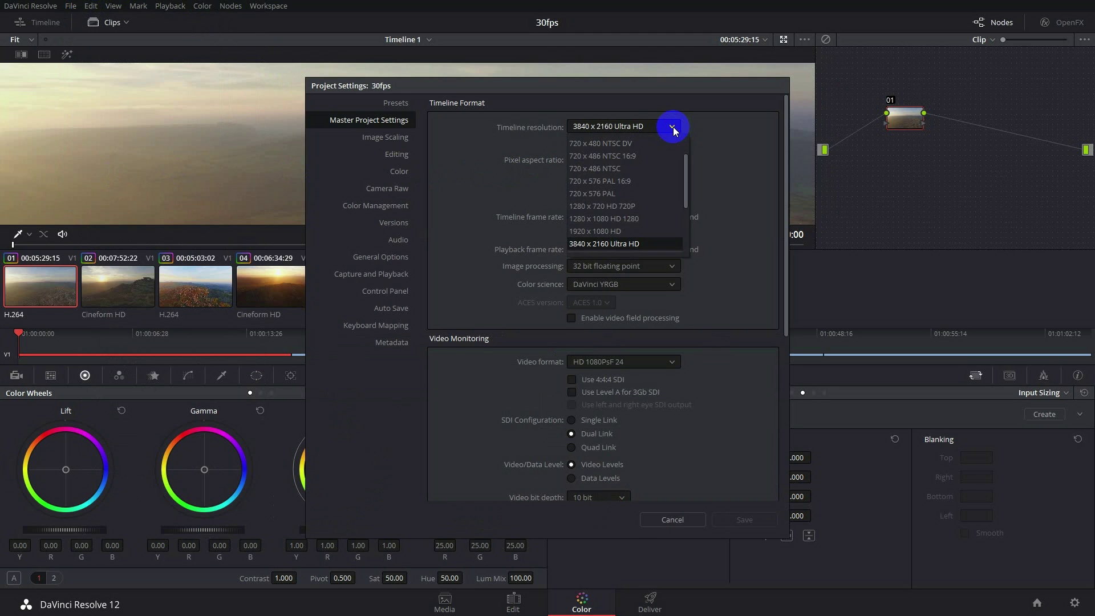
left_click(617, 233)
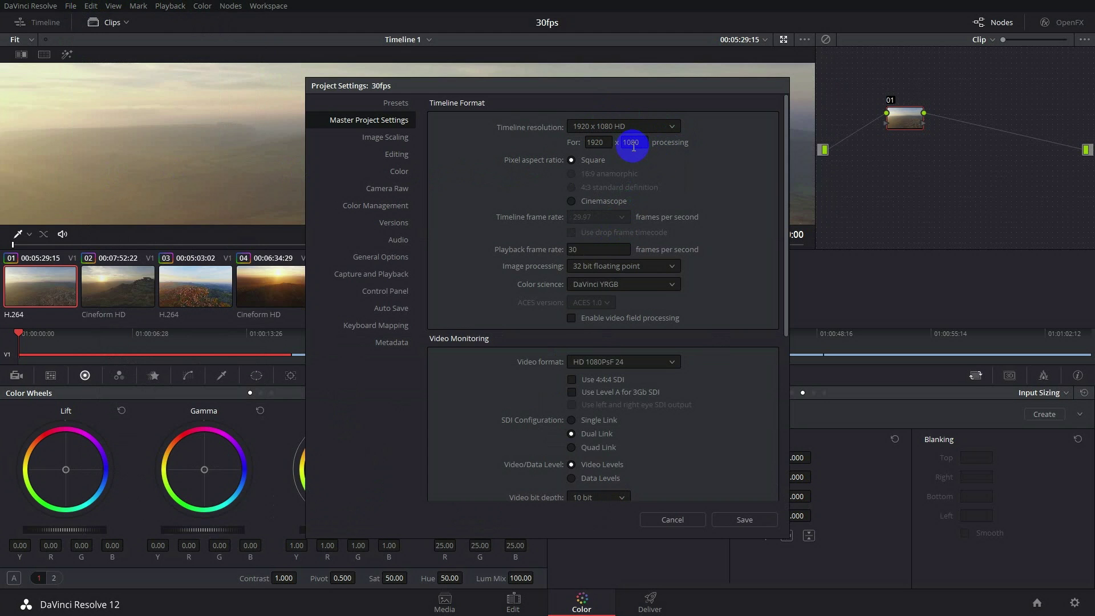
left_click(671, 126)
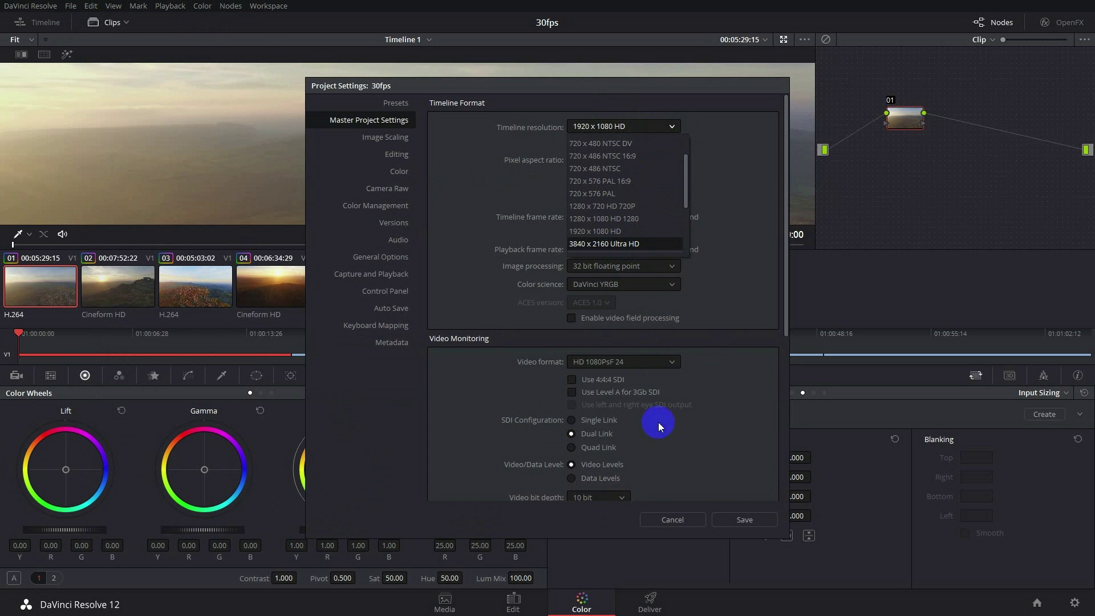
left_click(744, 522)
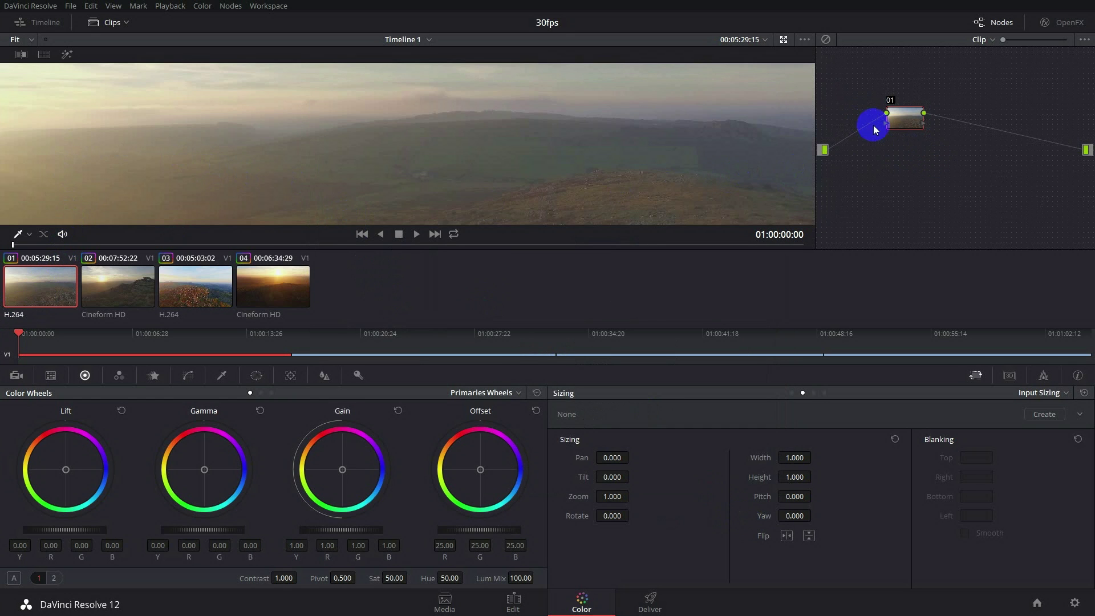
- Review the grades and nodes of clips two to four, reselect clip one, and recheck project settings
left_click(112, 289)
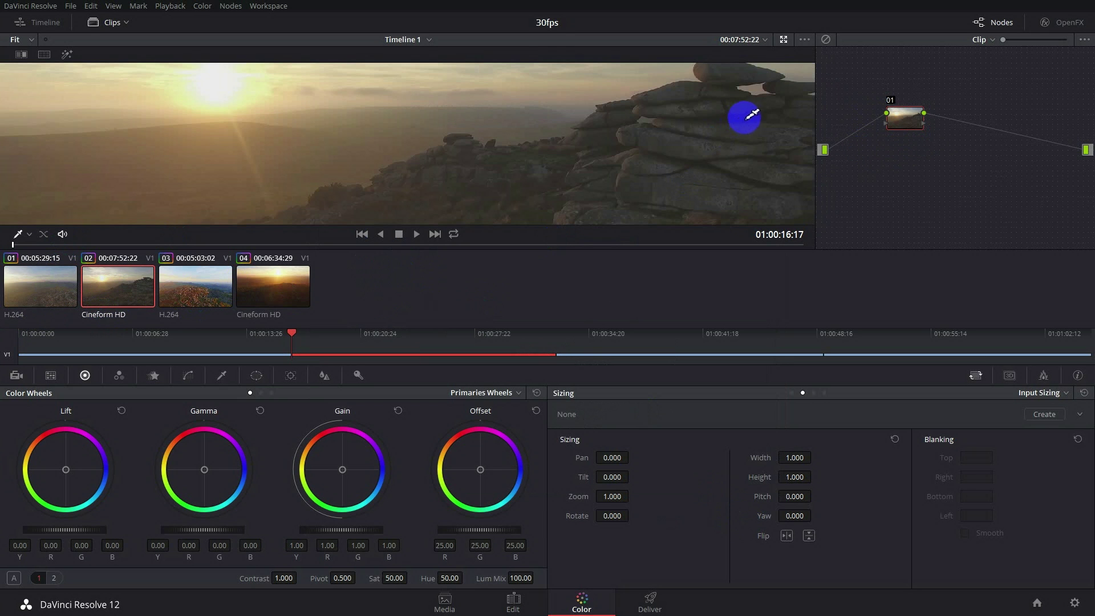
left_click(198, 300)
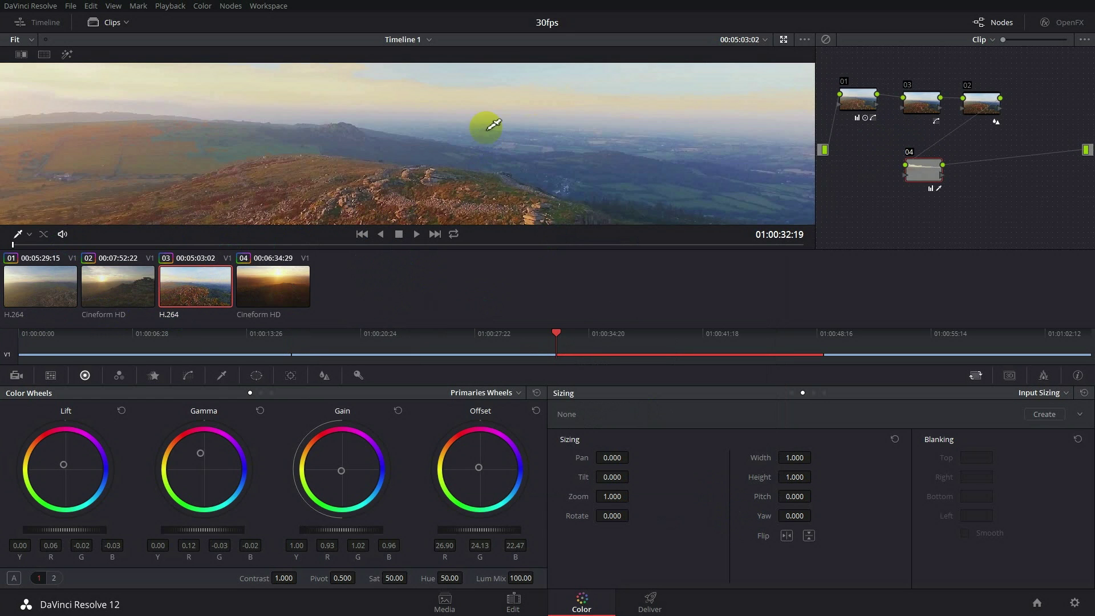
left_click(868, 117)
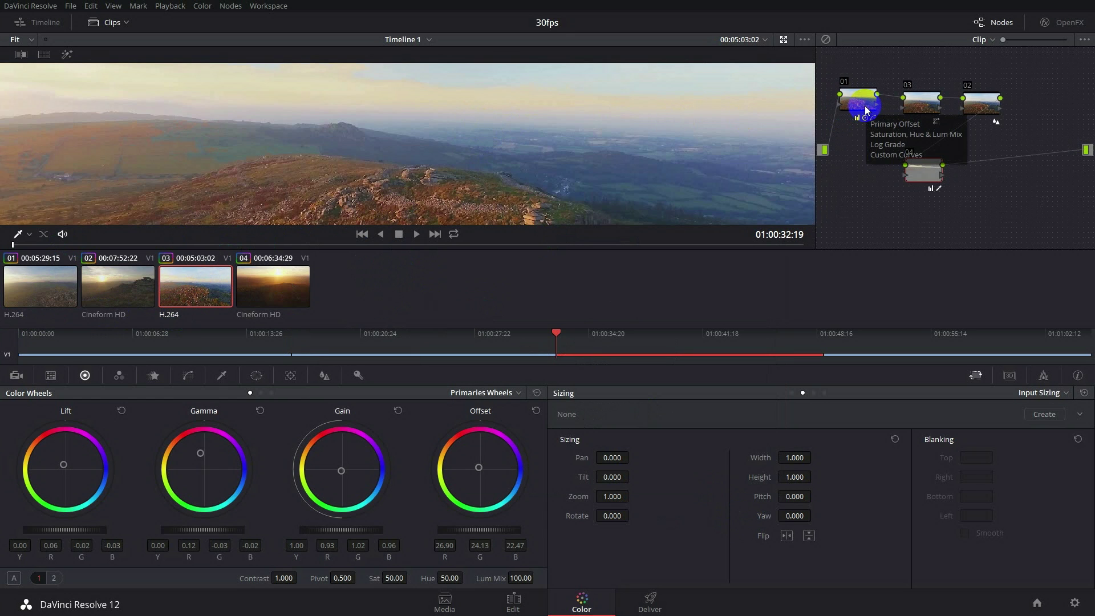
left_click(918, 107)
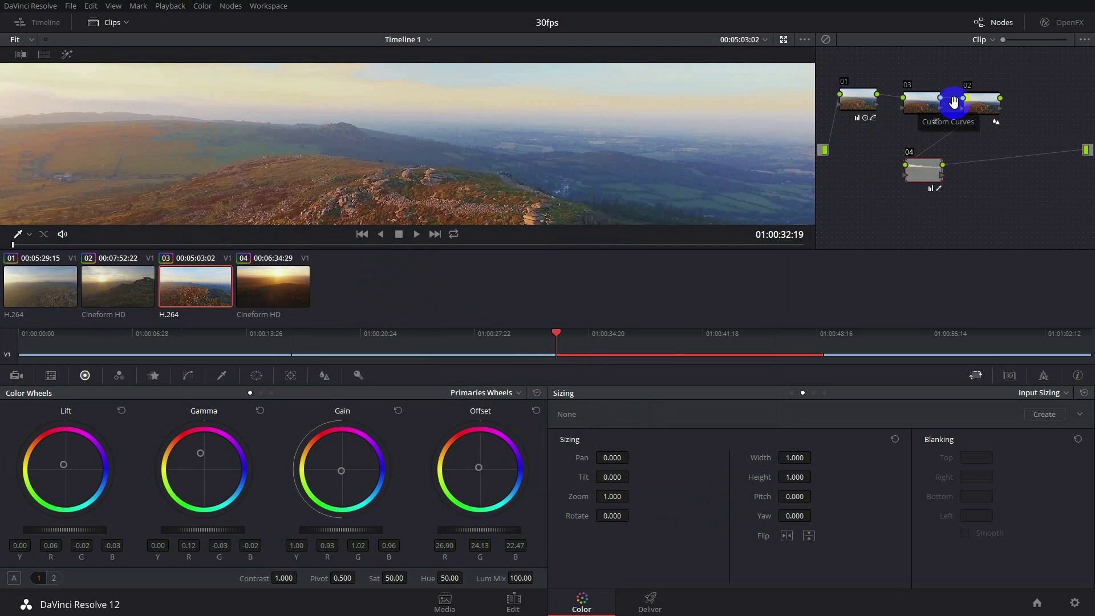
mouse_move(933, 187)
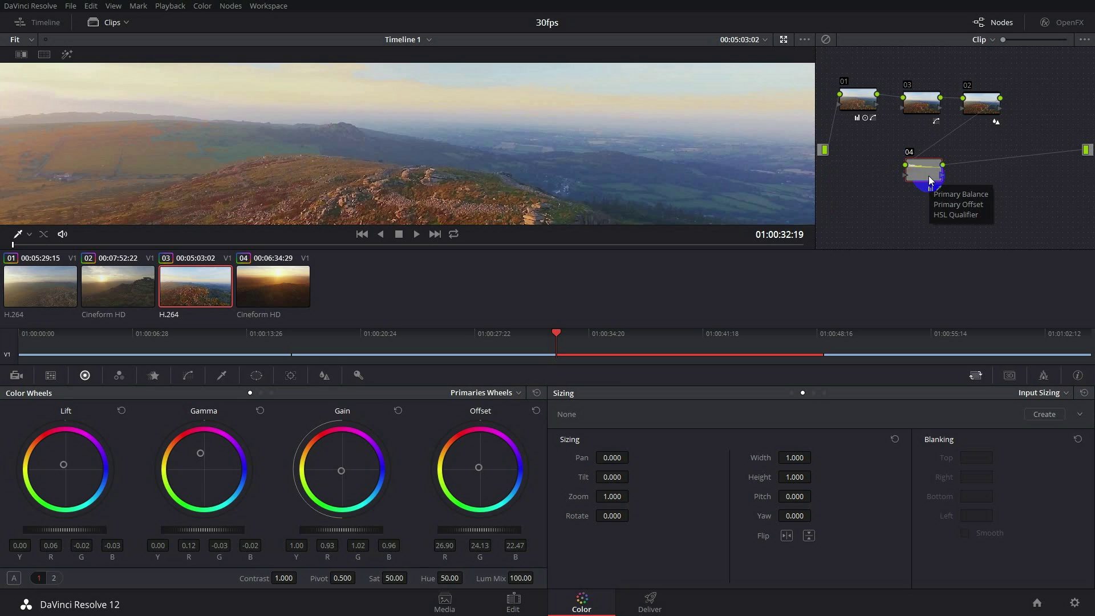
left_click(283, 289)
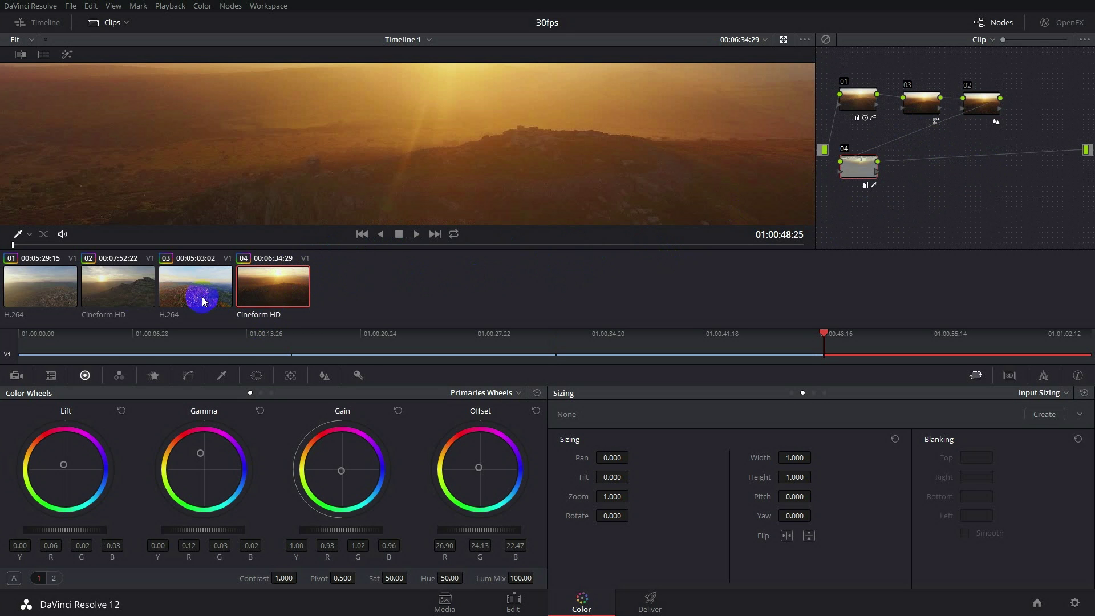
left_click(34, 289)
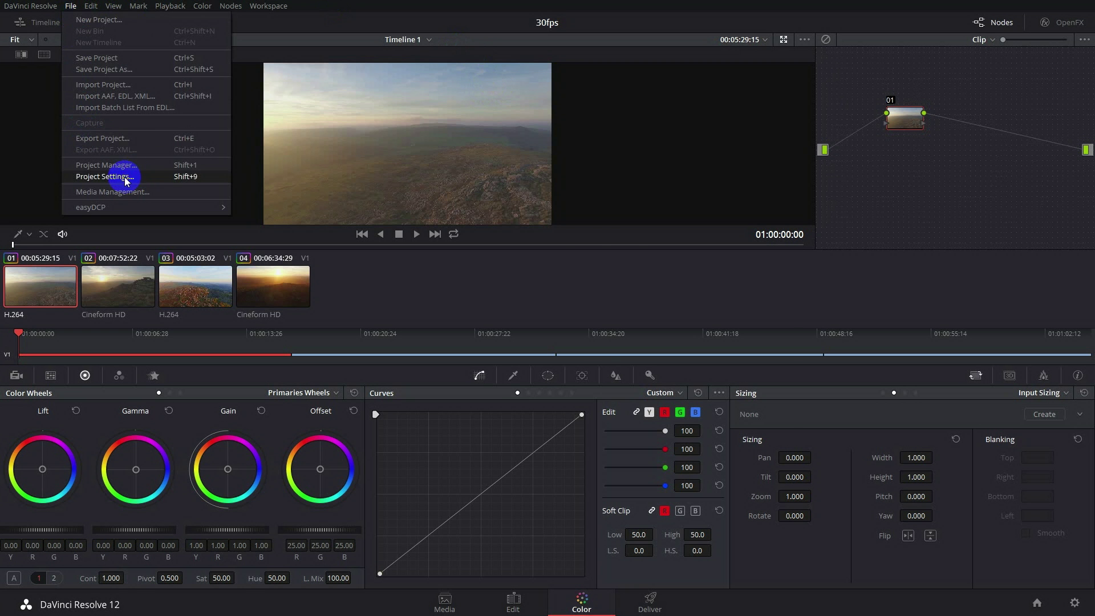
left_click(126, 176)
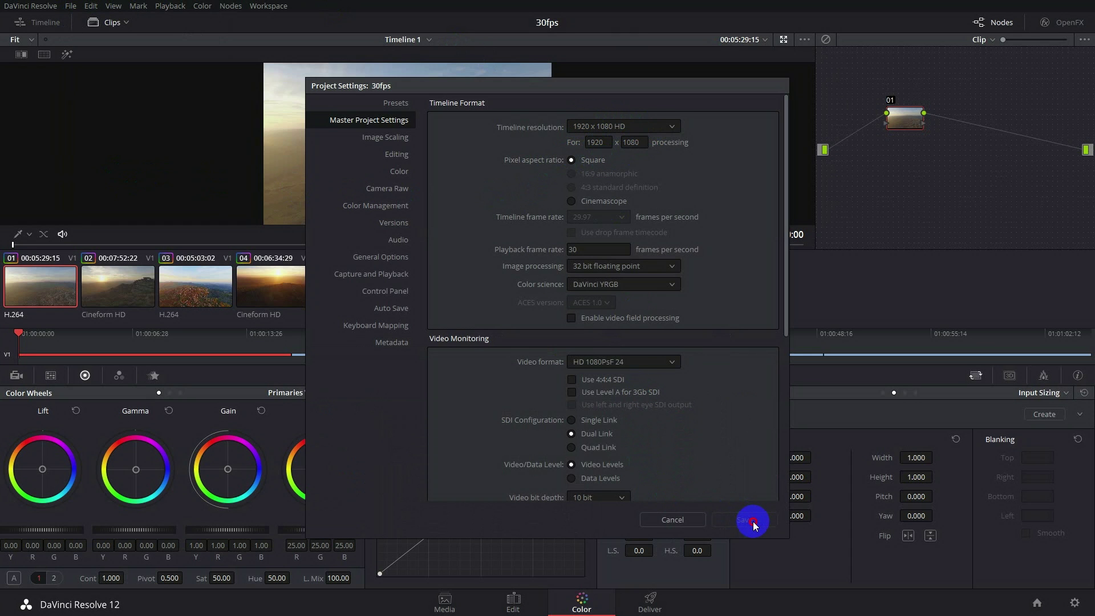
left_click(676, 520)
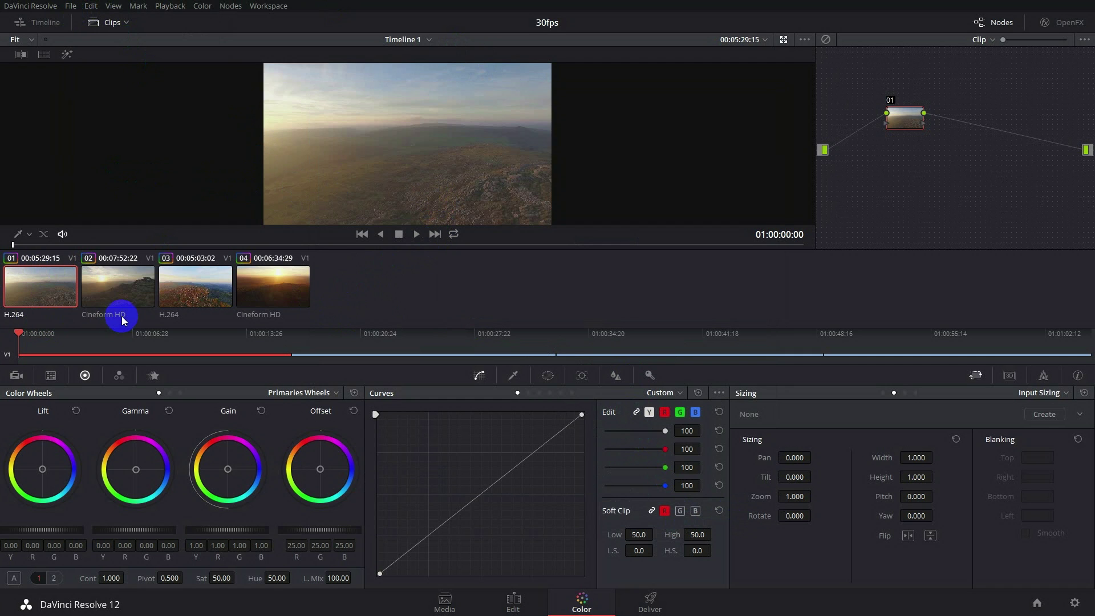
- Play the timeline beside Task Manager and HWMonitor with min/max cleared, then stop playback
key("space")
key("alt+Tab")
key("alt+Tab")
key("alt+Tab")
key("alt+Tab")
key("alt+Tab")
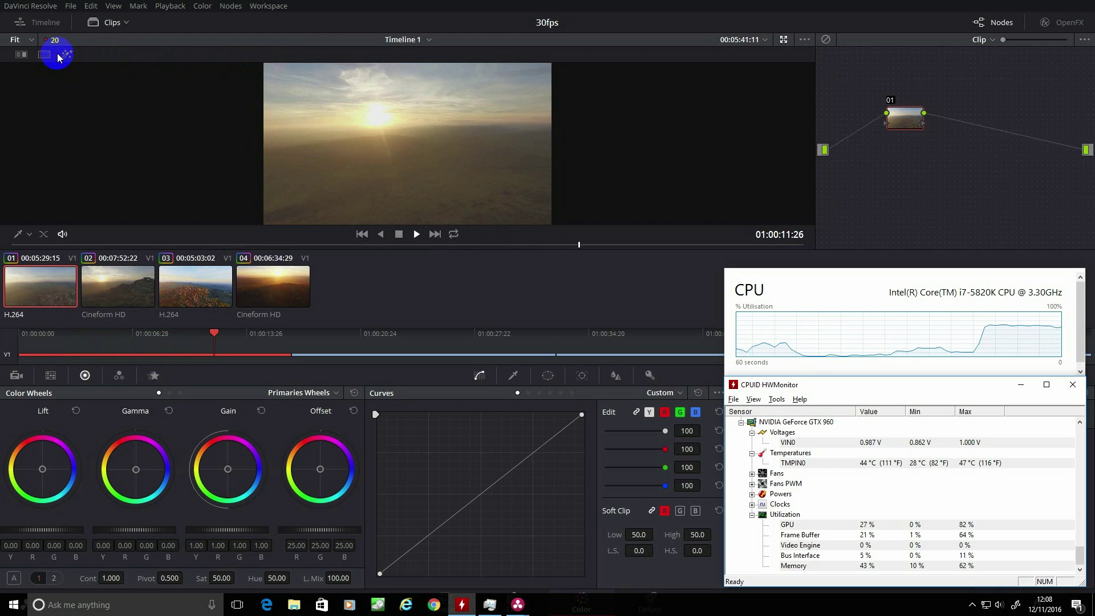
left_click(757, 404)
left_click(723, 412)
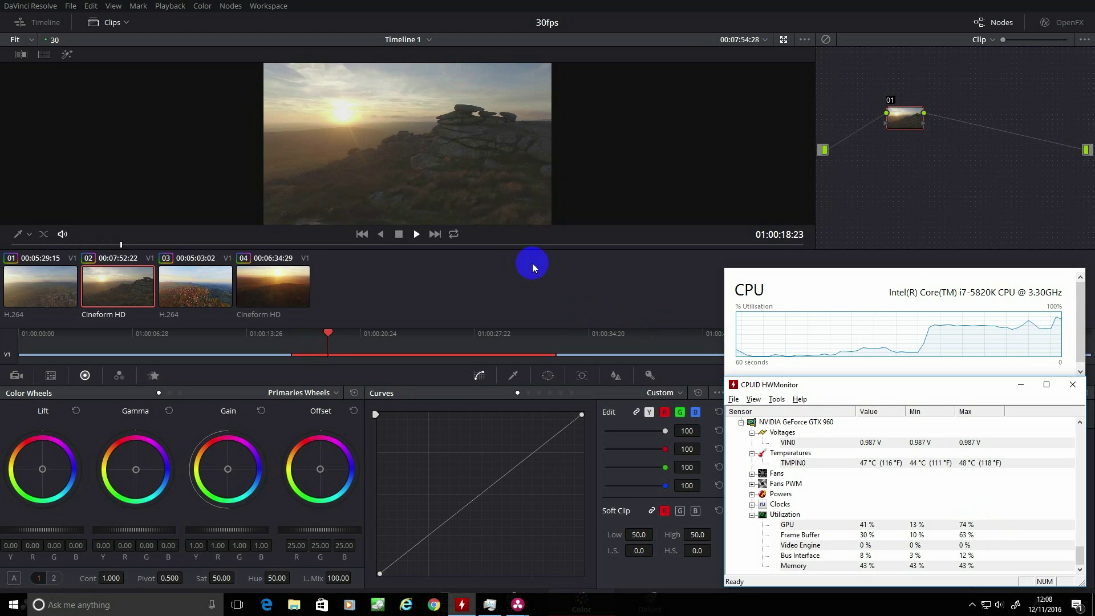
scroll(409, 178, "up", 1)
scroll(410, 177, "up", 3)
scroll(415, 168, "up", 1)
scroll(415, 167, "up", 1)
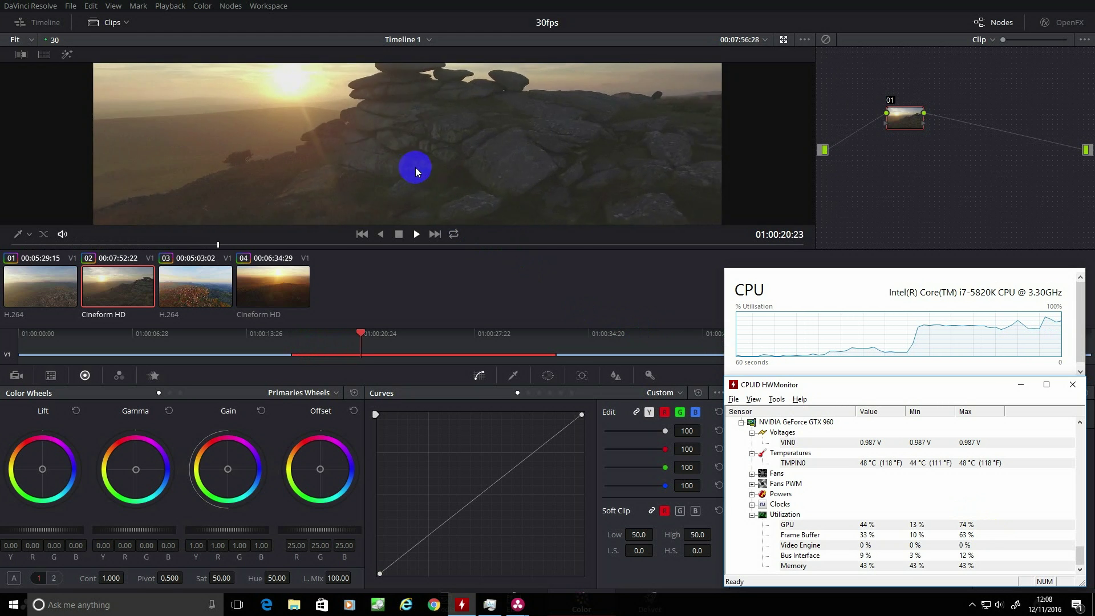
scroll(415, 167, "up", 1)
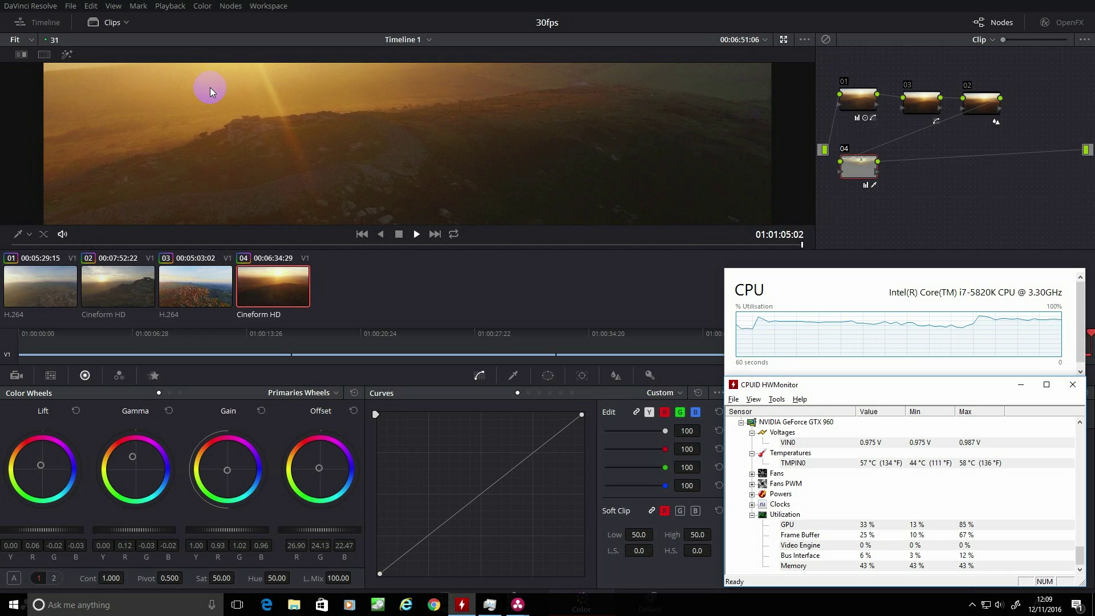
left_click(399, 233)
- Rewind to the timeline start and save the timeline resolution as 3840 x 2160 Ultra HD
left_click_drag(35, 340, 19, 334)
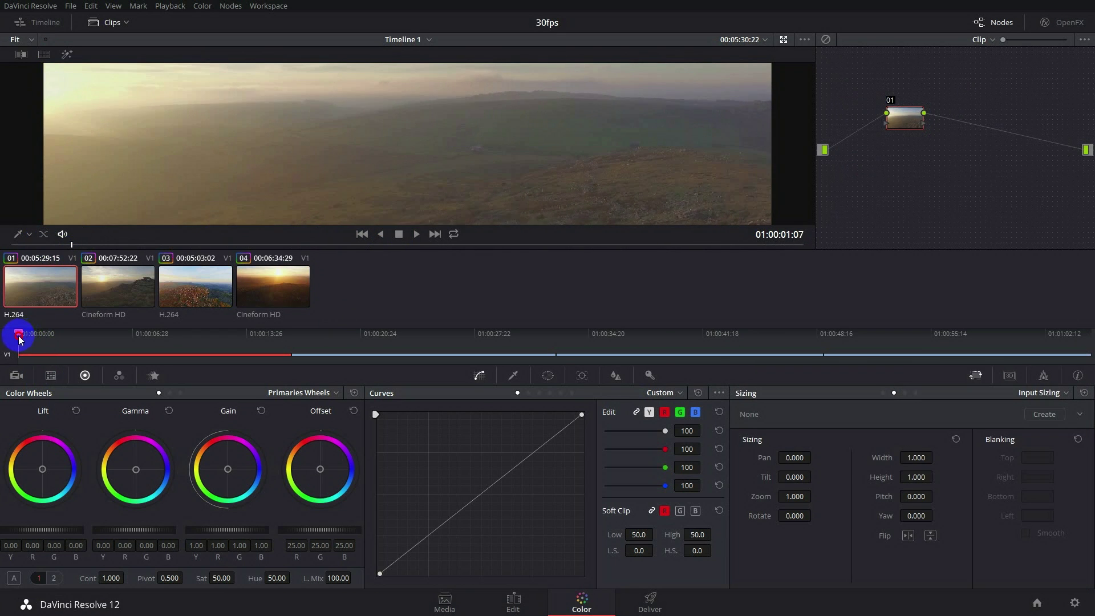
left_click(72, 7)
left_click(110, 176)
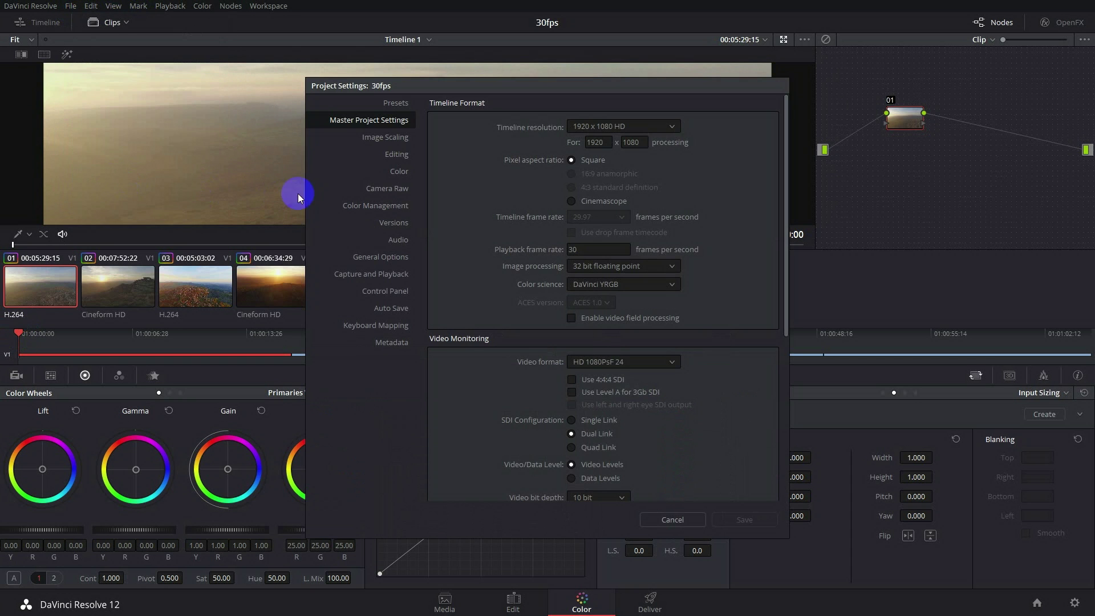
left_click(594, 127)
left_click(602, 246)
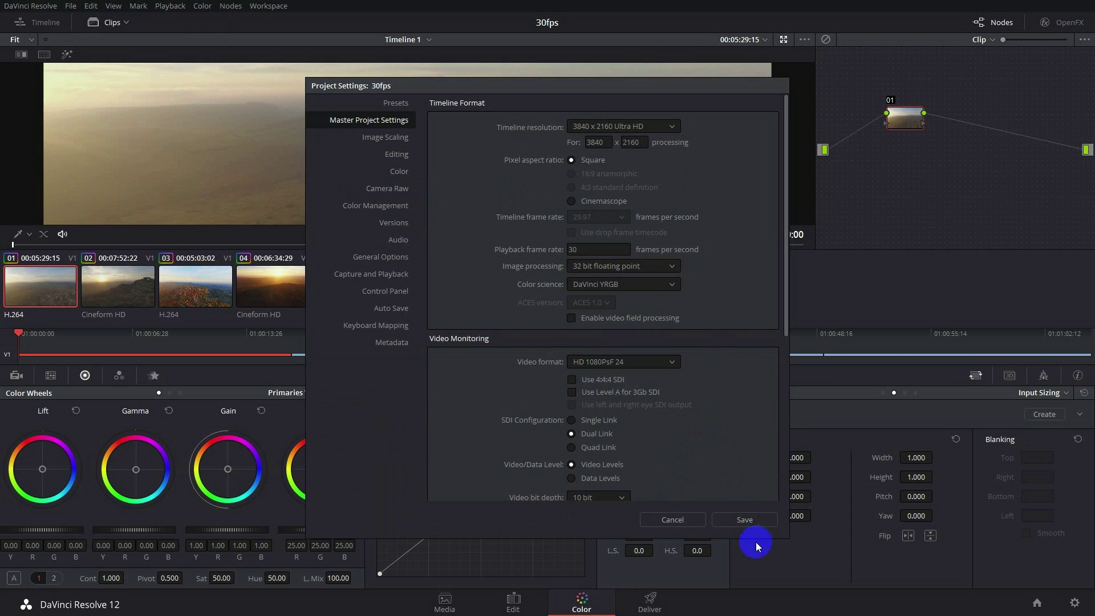
left_click(742, 520)
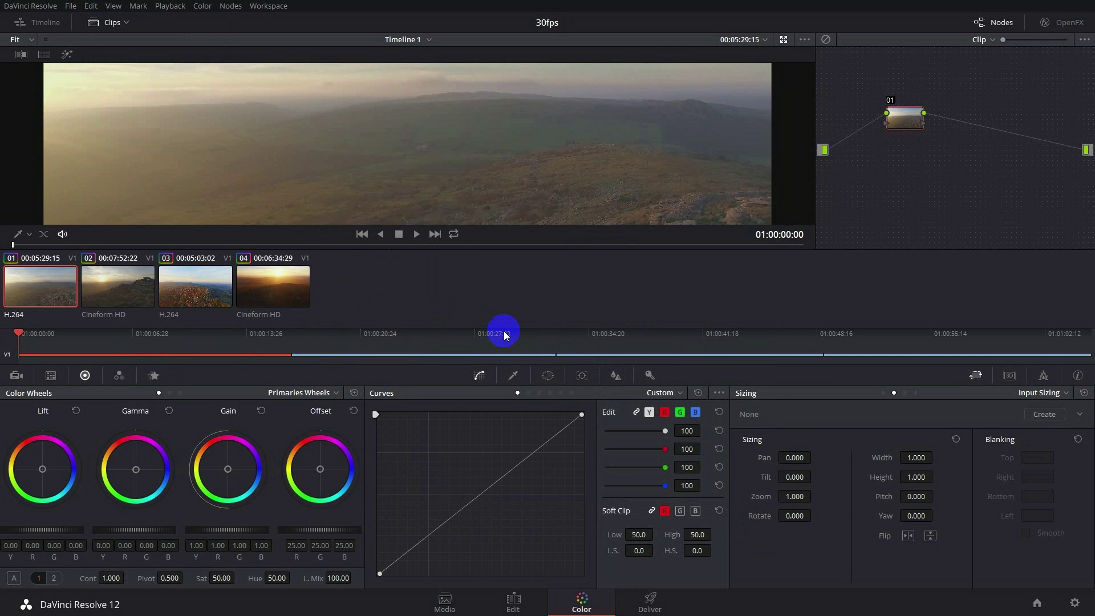
- Start 4K playback and clear HWMonitor's min/max readings, with Task Manager showing CPU load
left_click(415, 236)
key("alt+Tab")
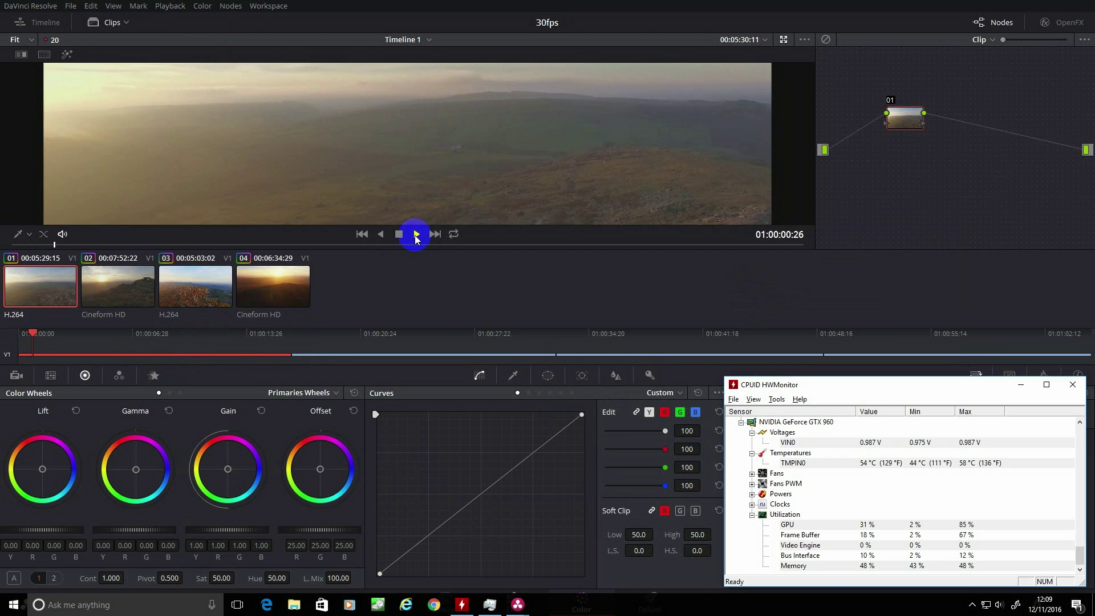
key("alt+Tab")
key("alt+Tab")
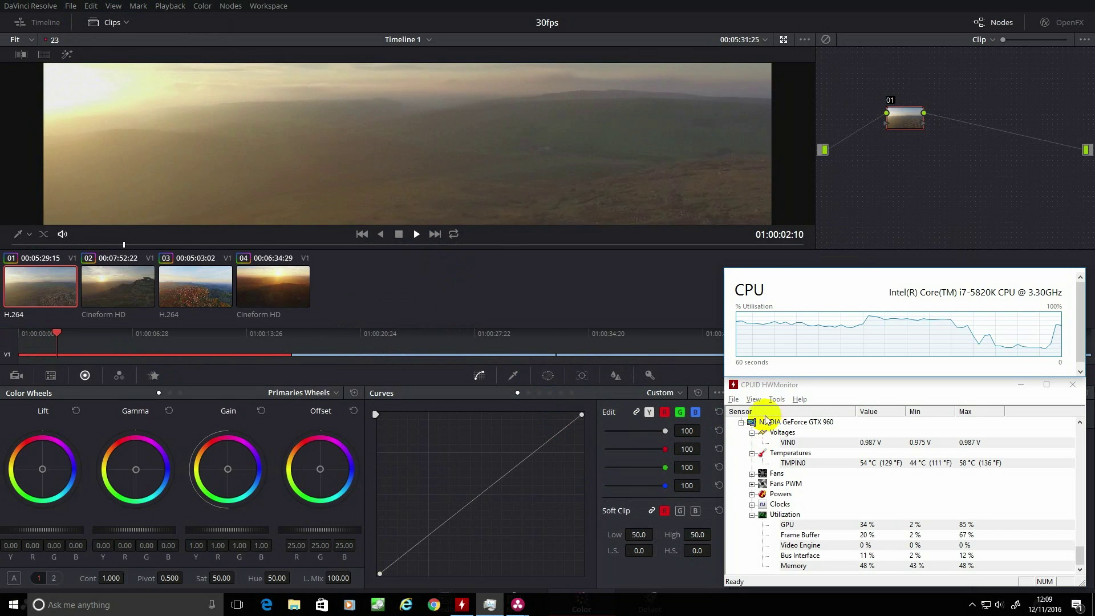
left_click(753, 400)
left_click(718, 412)
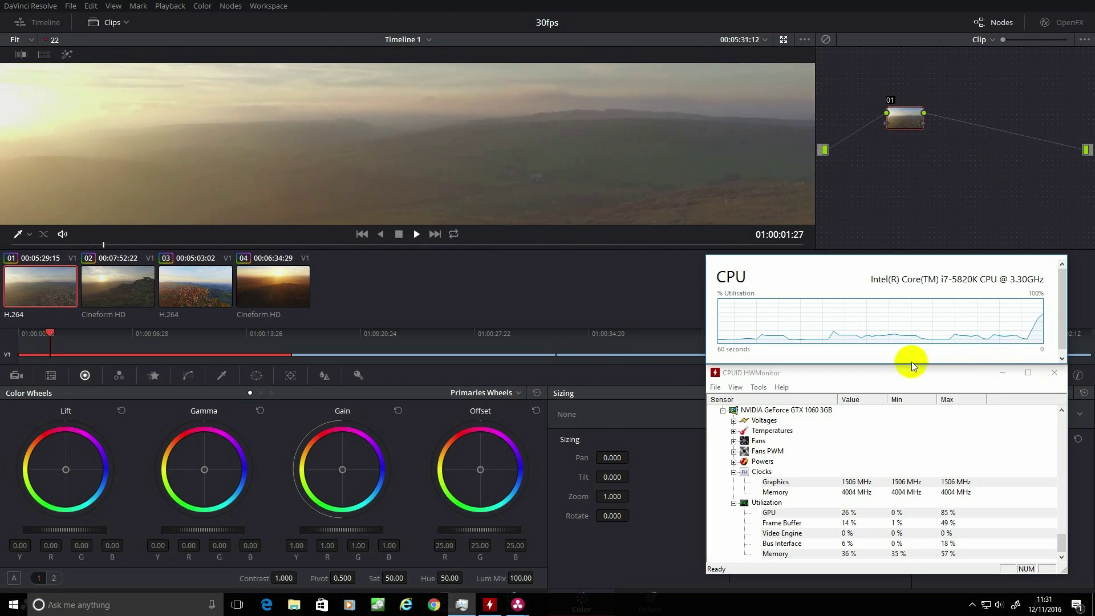
- Clear HWMonitor's GPU min/max readings, play the 4K timeline, and jump to clip 03 mid-playback
left_click(715, 386)
left_click(716, 401)
left_click(416, 234)
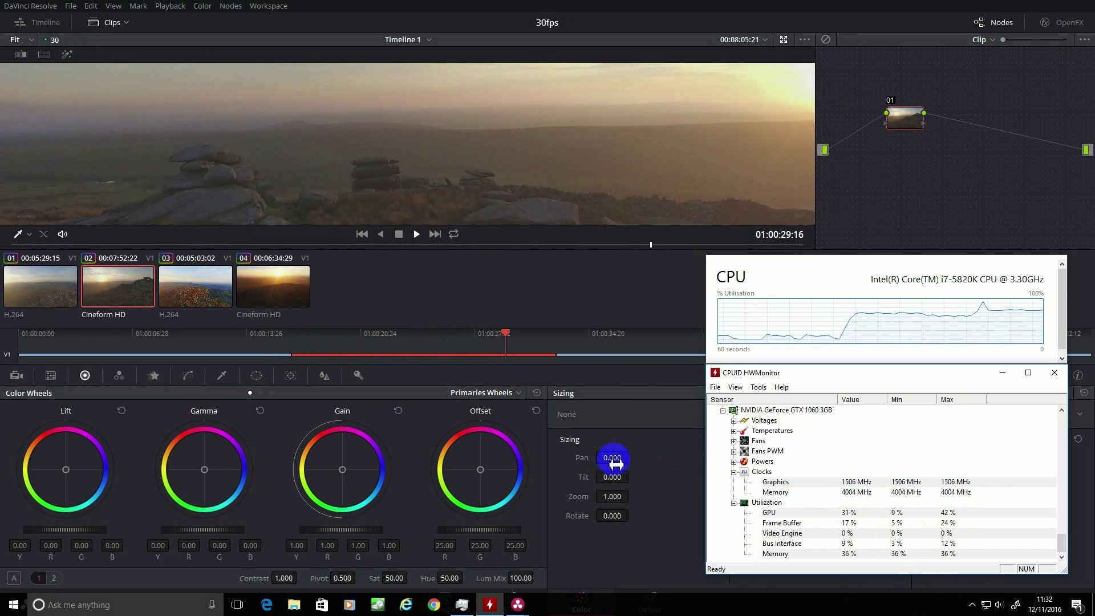
left_click(182, 316)
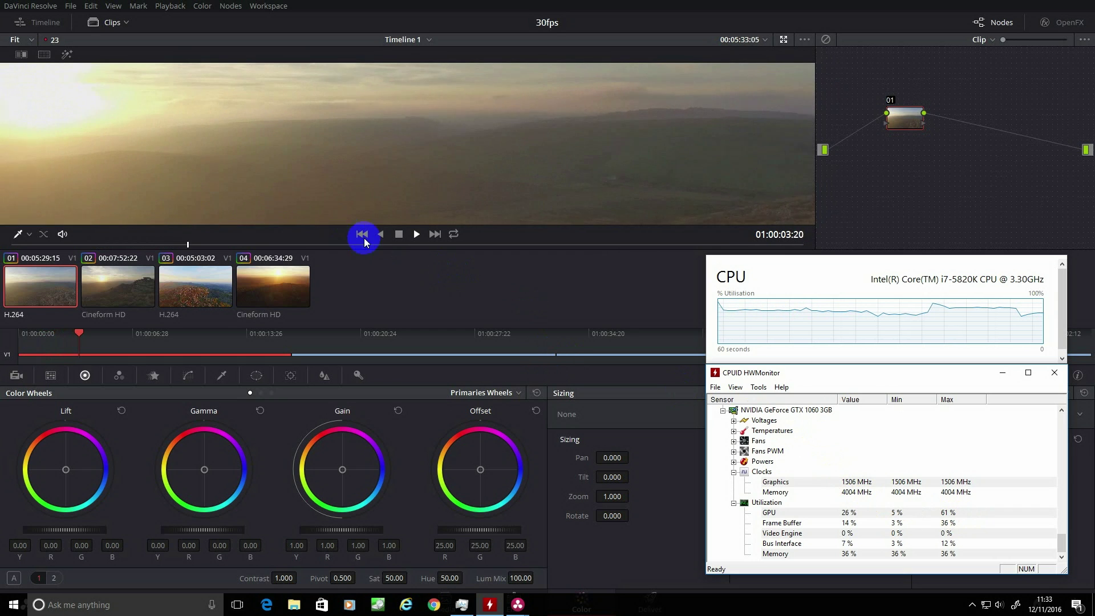
- Stop playback, select clip 01, drag the playhead to the start, and open the File menu
left_click(396, 237)
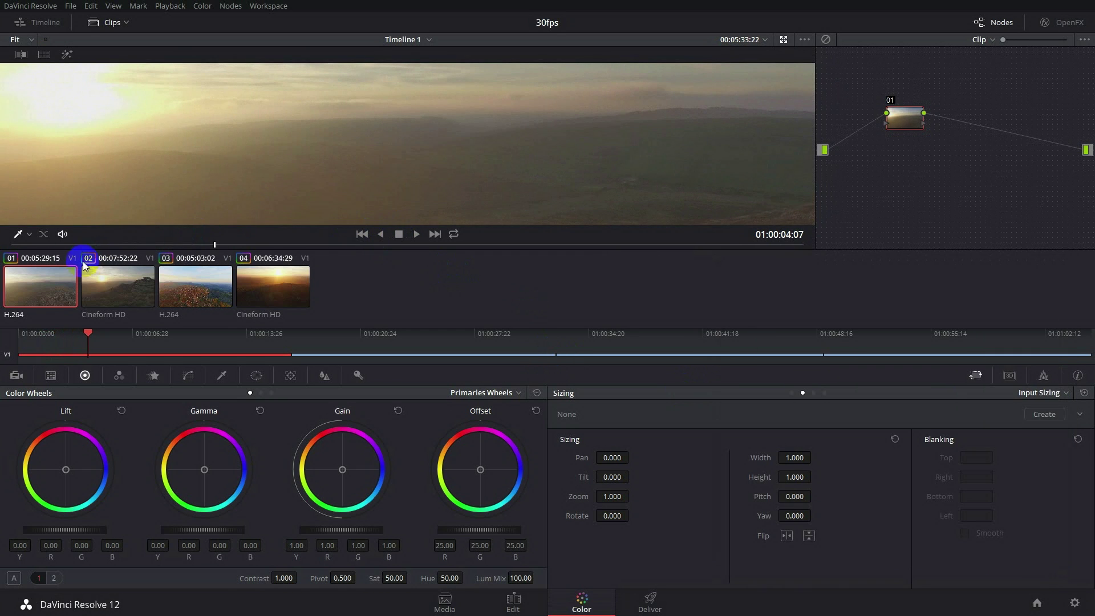
left_click(45, 291)
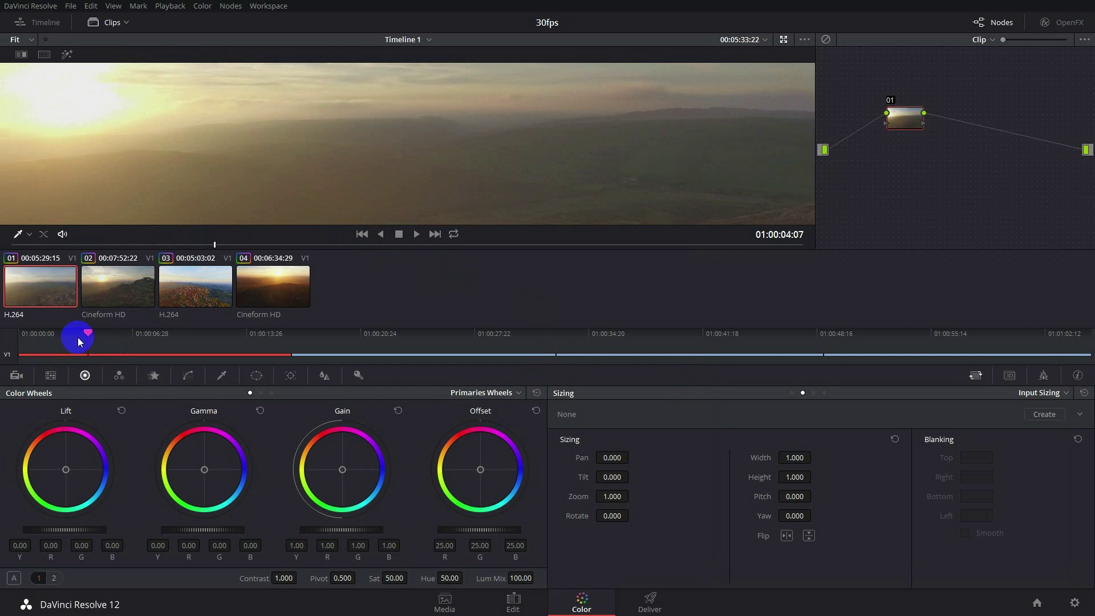
left_click_drag(88, 335, 19, 334)
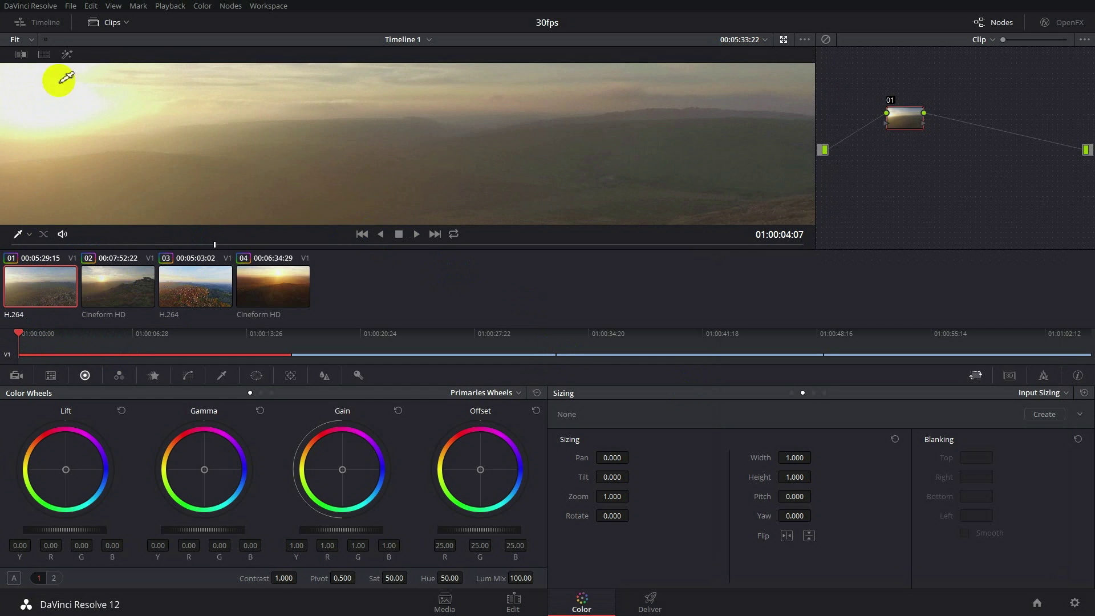
left_click(72, 7)
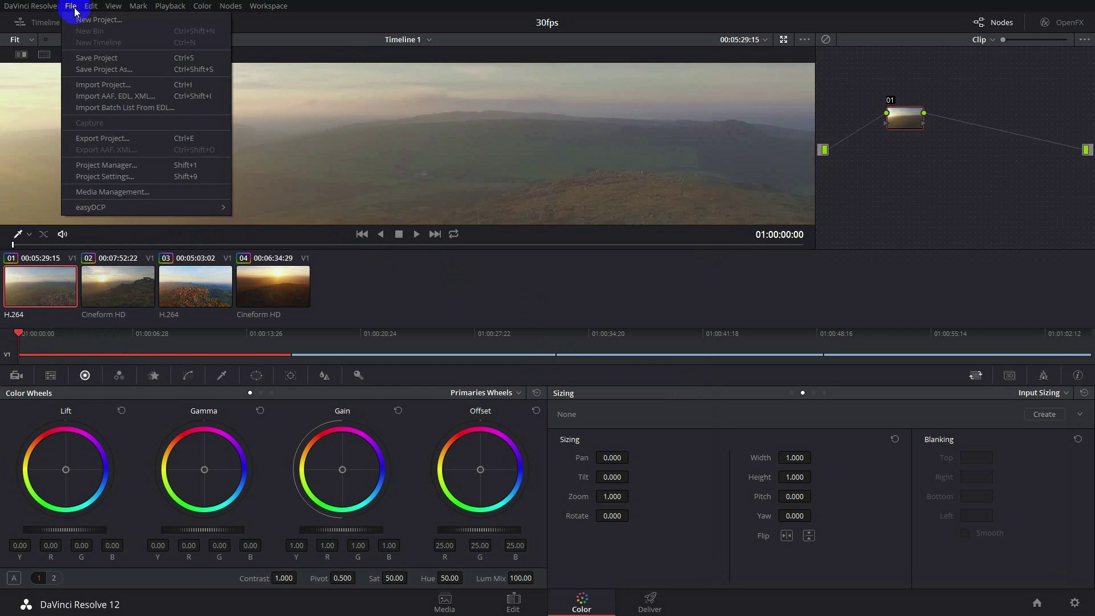
- Change the timeline resolution from 1920 x 1080 HD to 3840 x 2160 Ultra HD and save
left_click(116, 179)
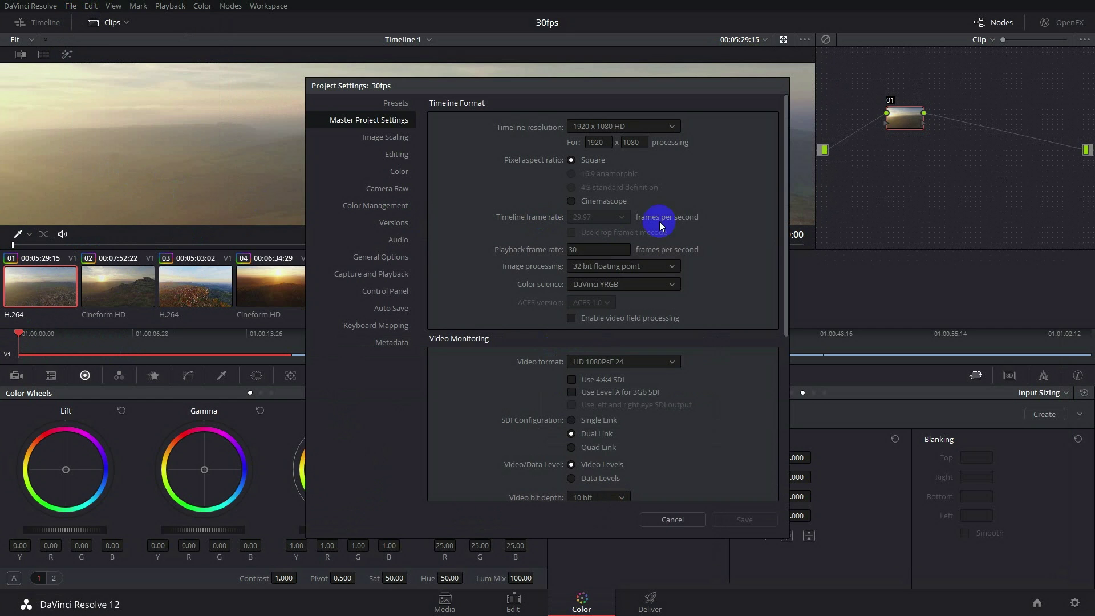
left_click(668, 126)
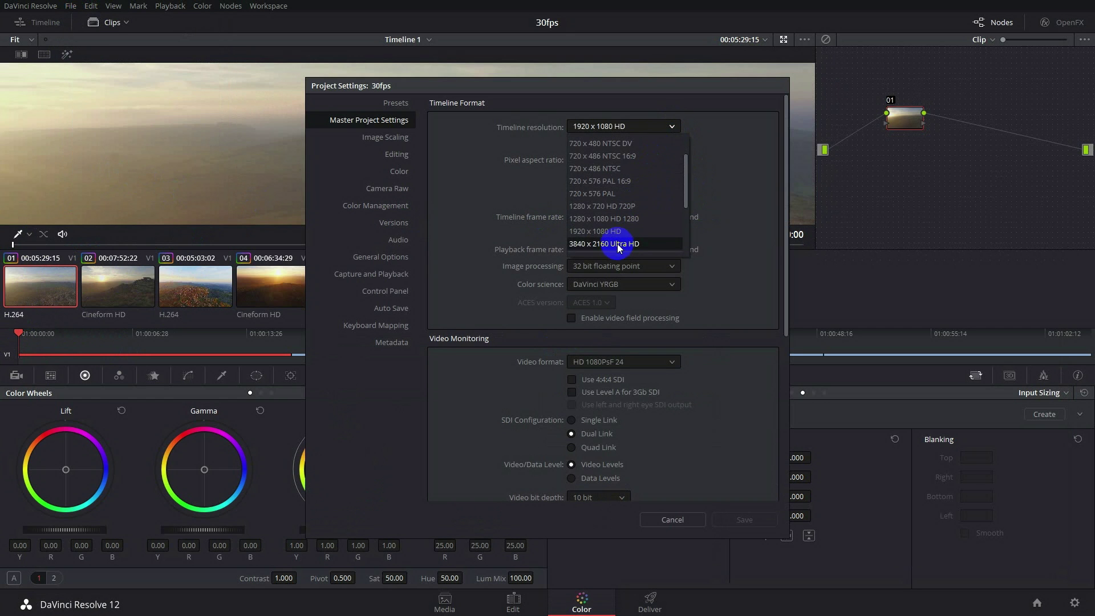
left_click(619, 245)
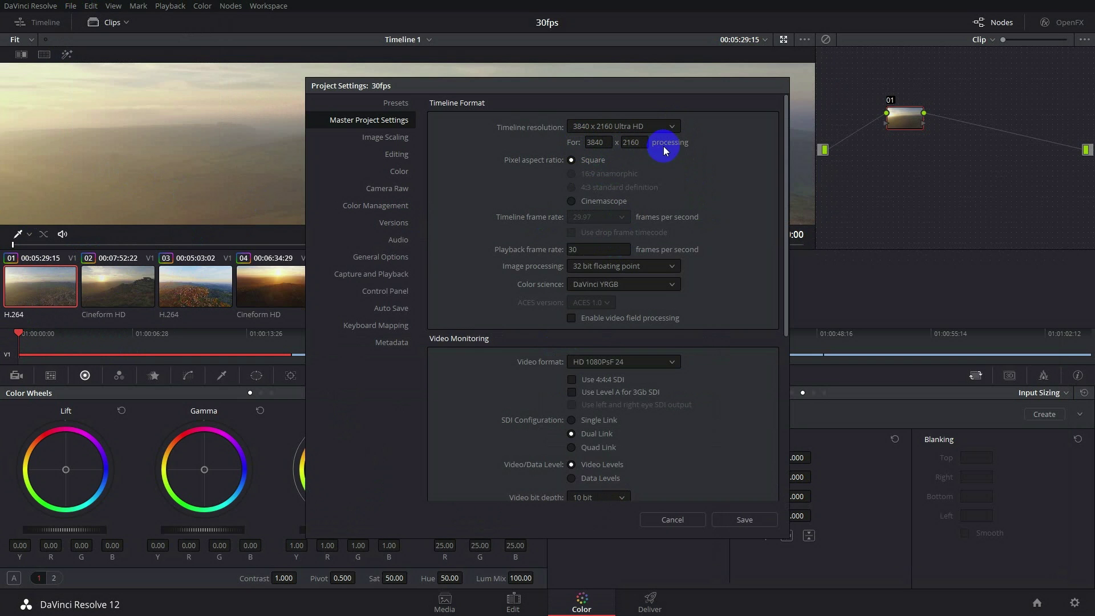
left_click(745, 520)
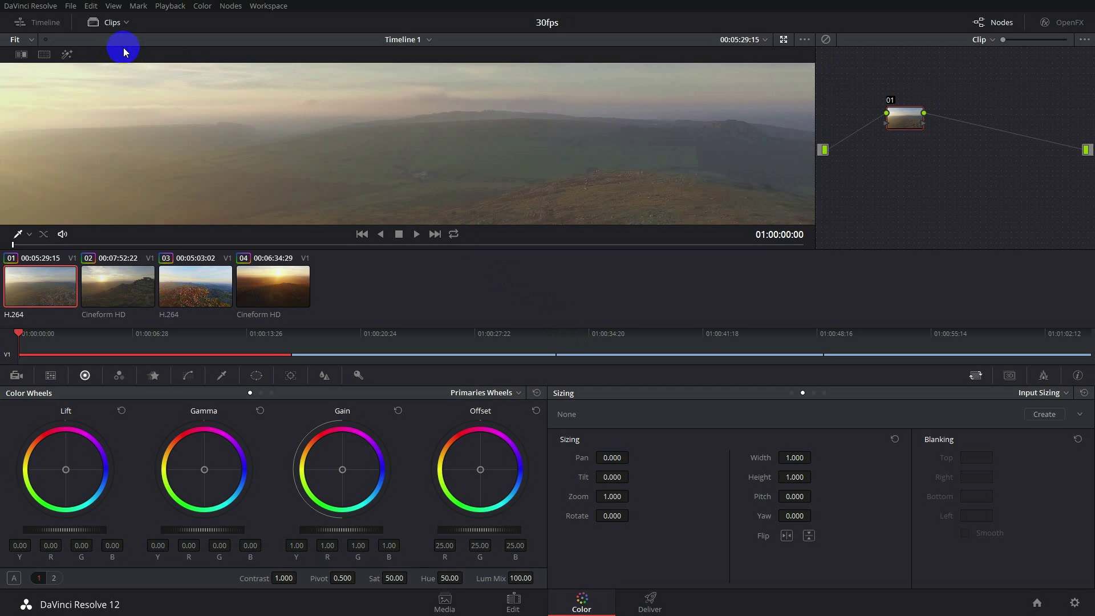
- Start Ultra HD playback, bring up HWMonitor and the CPU graph, and clear the min/max readings
left_click(417, 235)
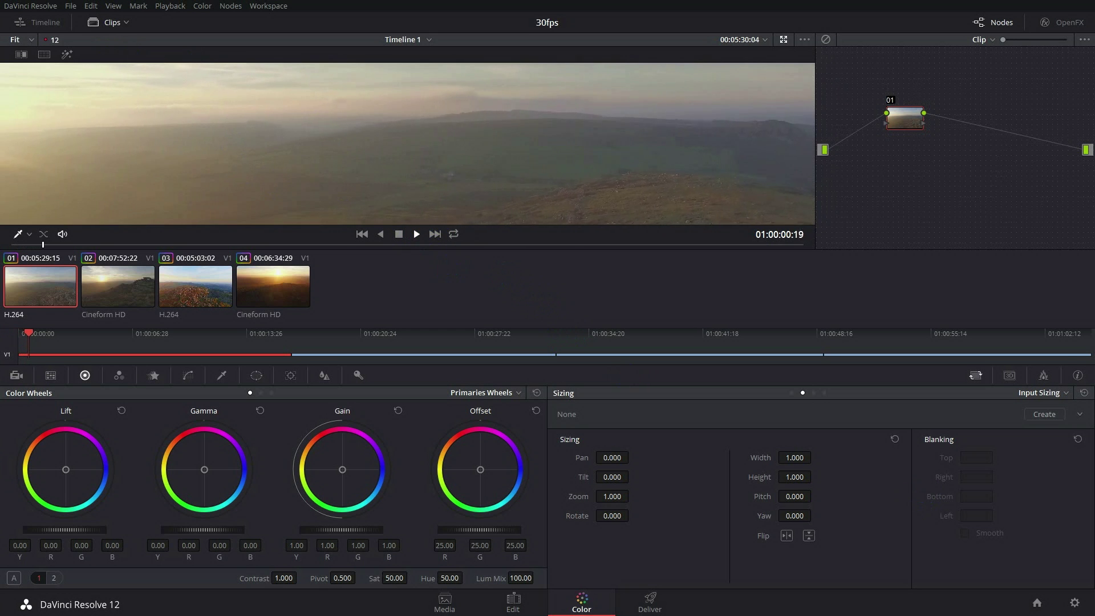
key("alt+Tab")
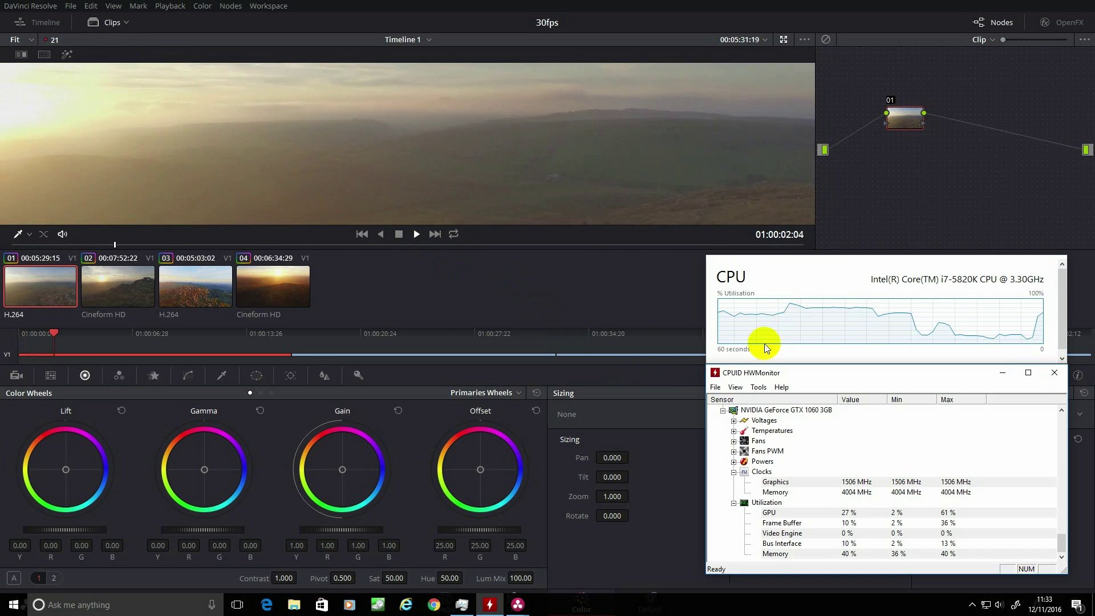
left_click(734, 387)
left_click(692, 401)
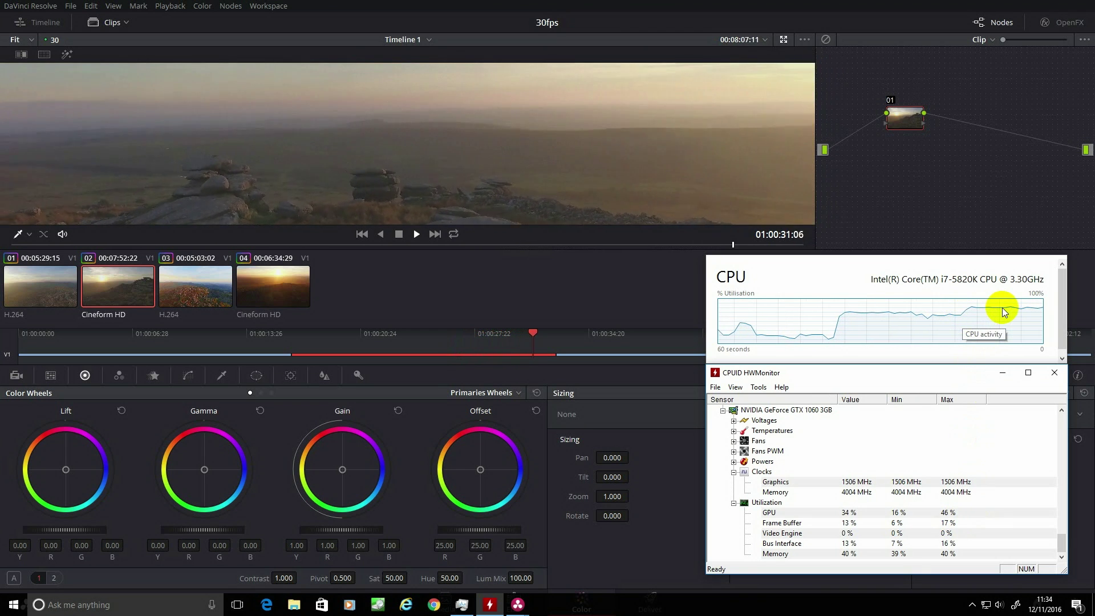
- During playback, switch to clip 03 (H.264), then to clip 04, the Cineform HD sunset shot
left_click(214, 300)
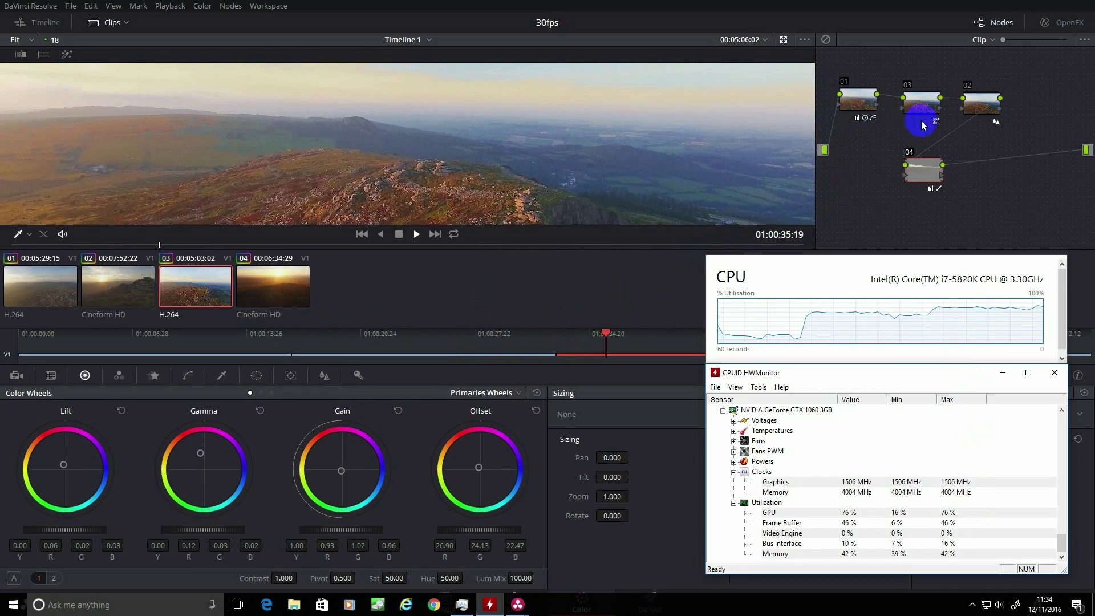
left_click_drag(925, 125, 867, 177)
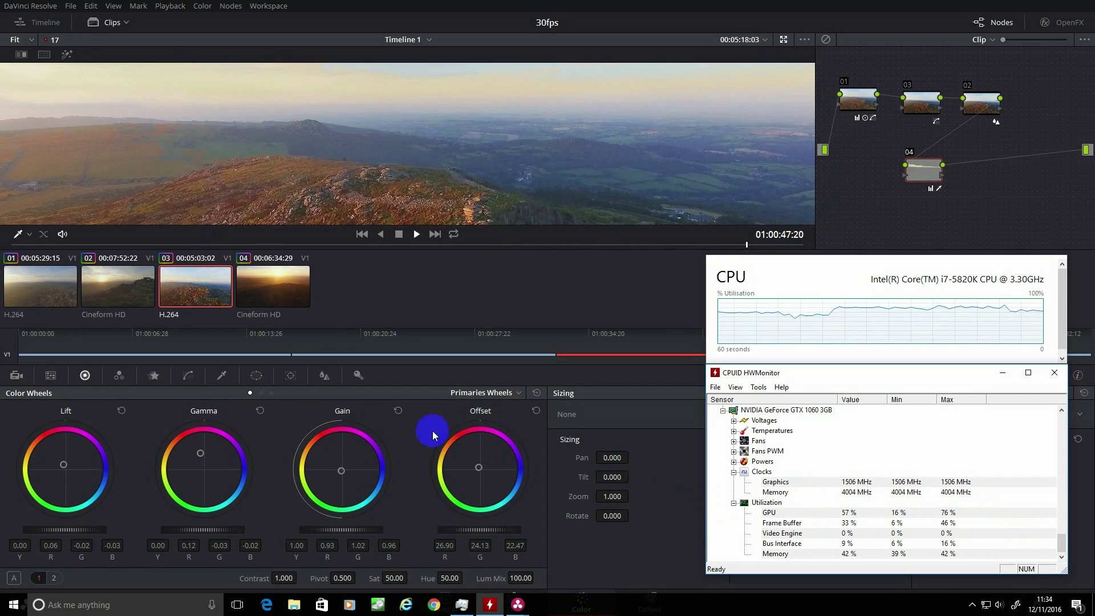
left_click(294, 295)
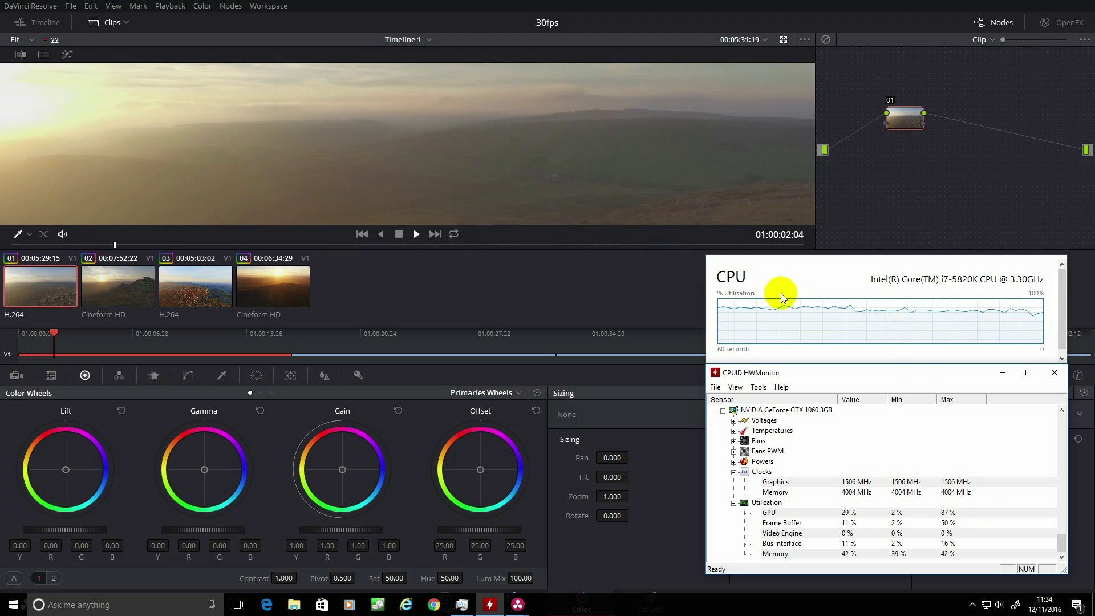
- Play clip 01 for a few seconds in the viewer, then stop playback
left_click(416, 234)
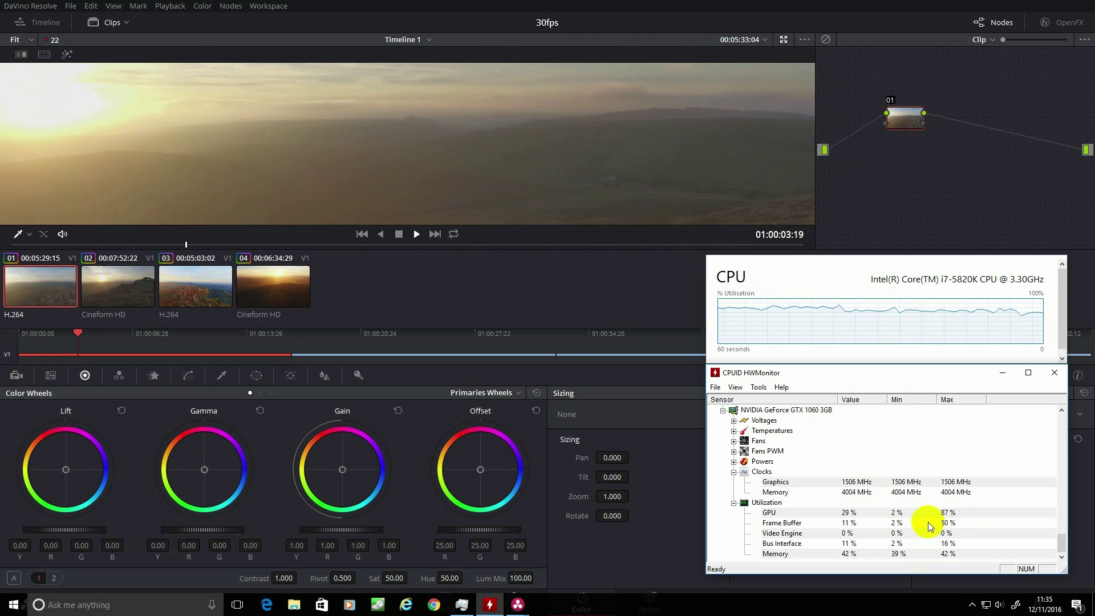
left_click(395, 243)
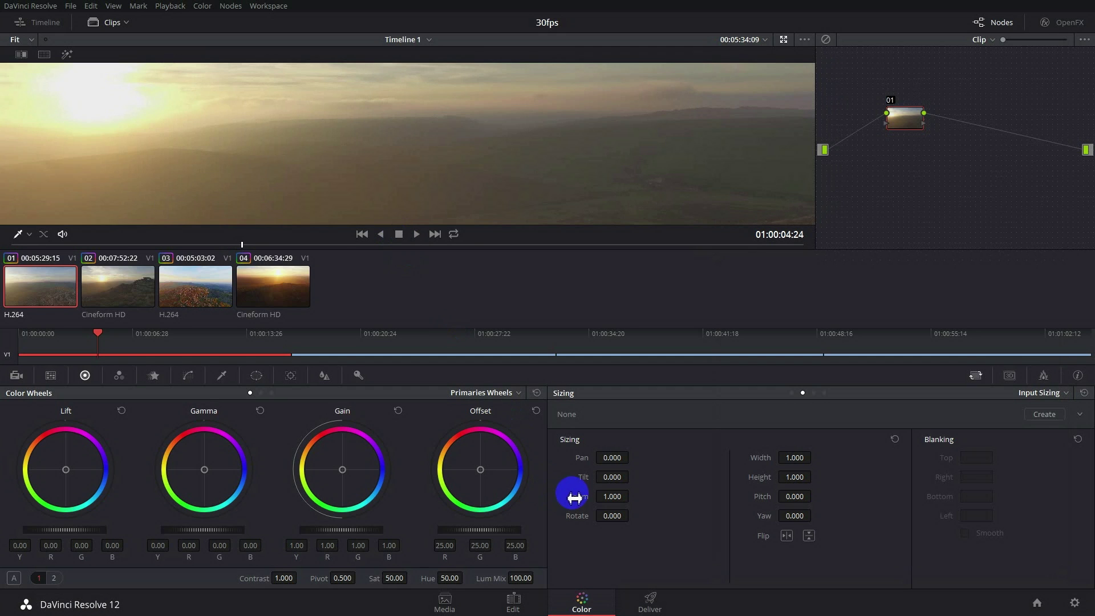
- On the Edit page, mark a 17-second in/out range in the Cineform source clip
left_click(514, 602)
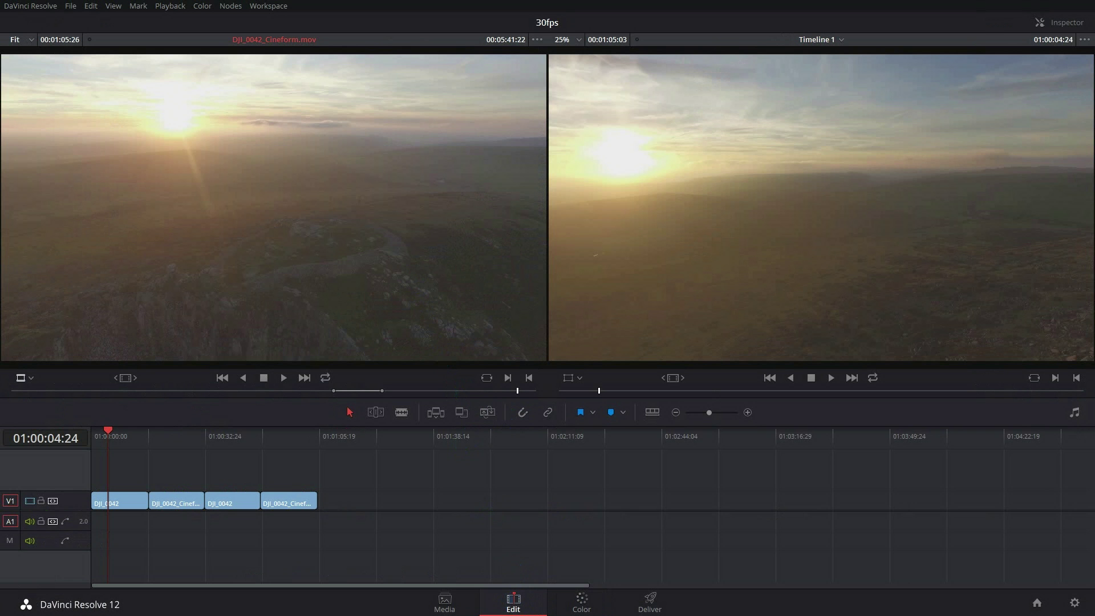
mouse_move(325, 391)
left_mouse_down()
mouse_move(409, 393)
mouse_move(303, 399)
mouse_move(481, 395)
mouse_move(467, 396)
left_mouse_up()
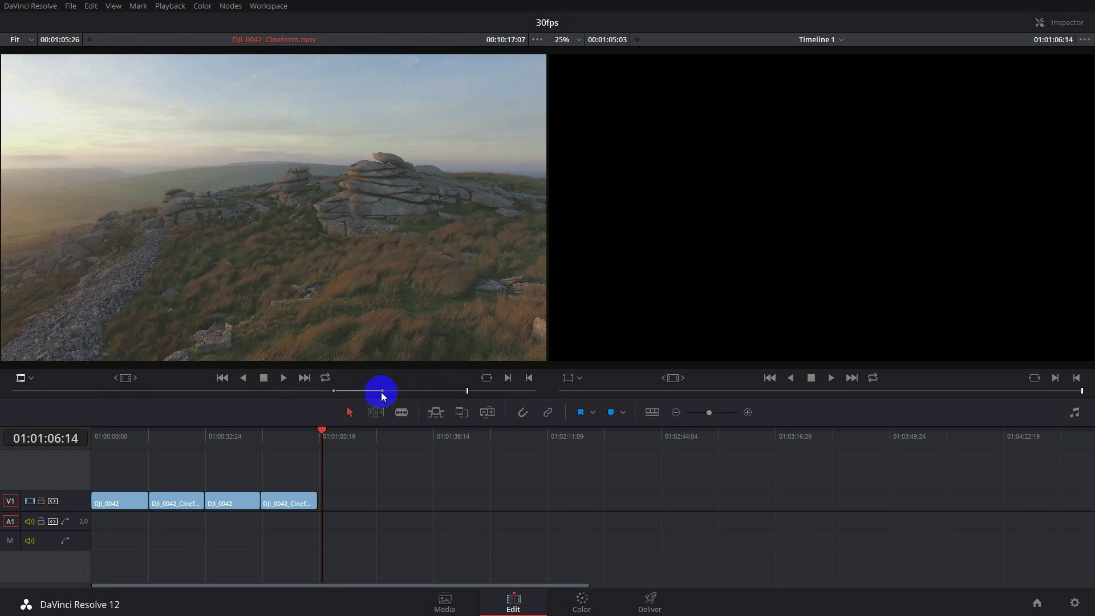
right_click(467, 393)
left_click(504, 419)
left_click_drag(473, 393, 482, 395)
right_click(481, 395)
left_click(513, 425)
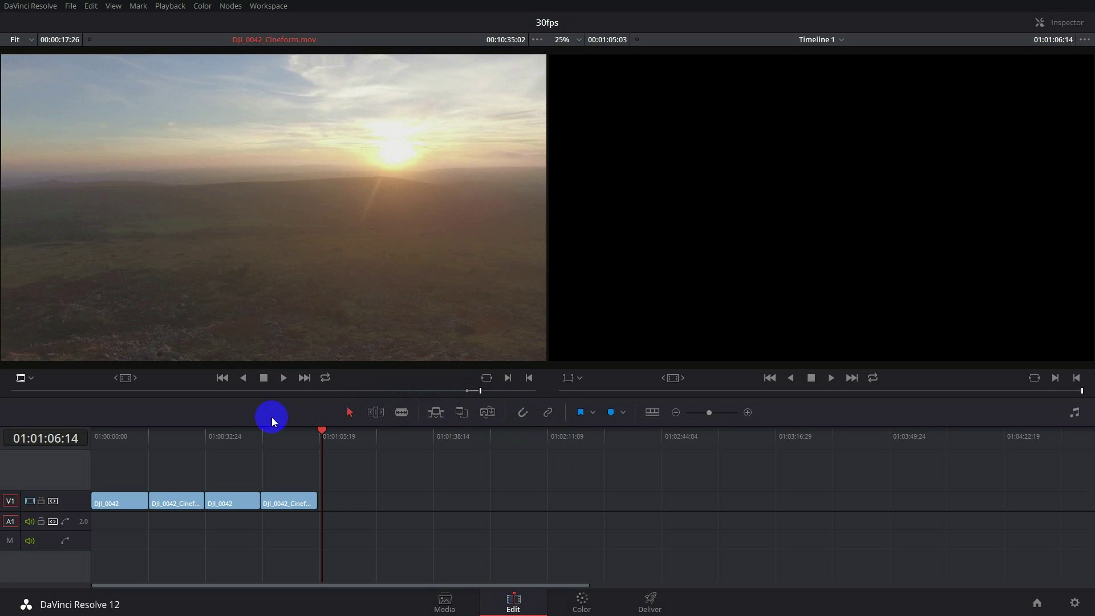
- Insert the marked range after the last timeline clip and delete its A1 audio
left_click_drag(328, 424, 319, 429)
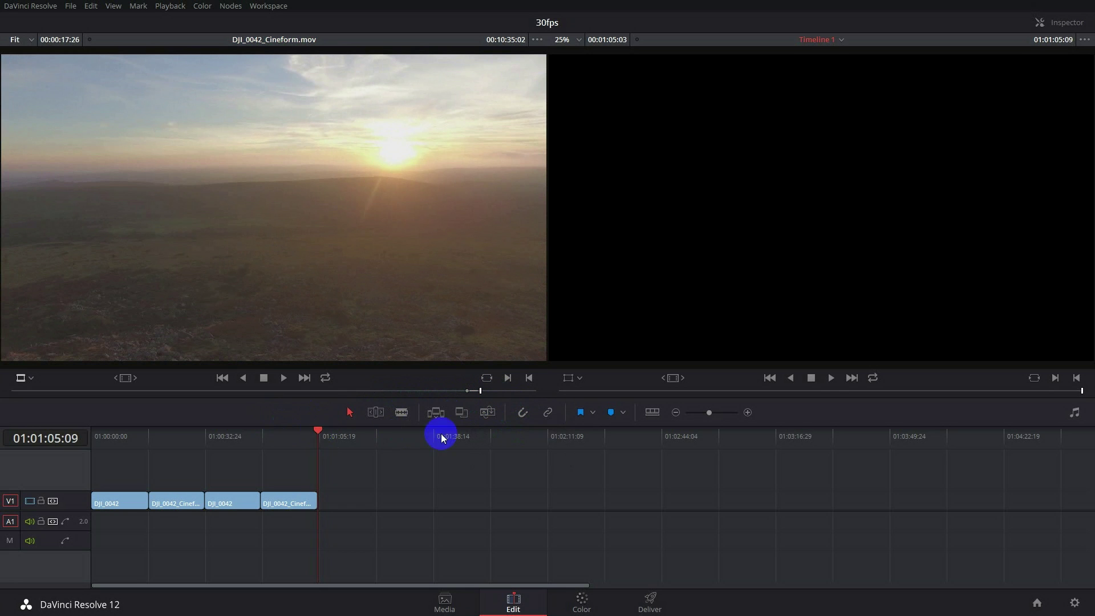
left_click(435, 414)
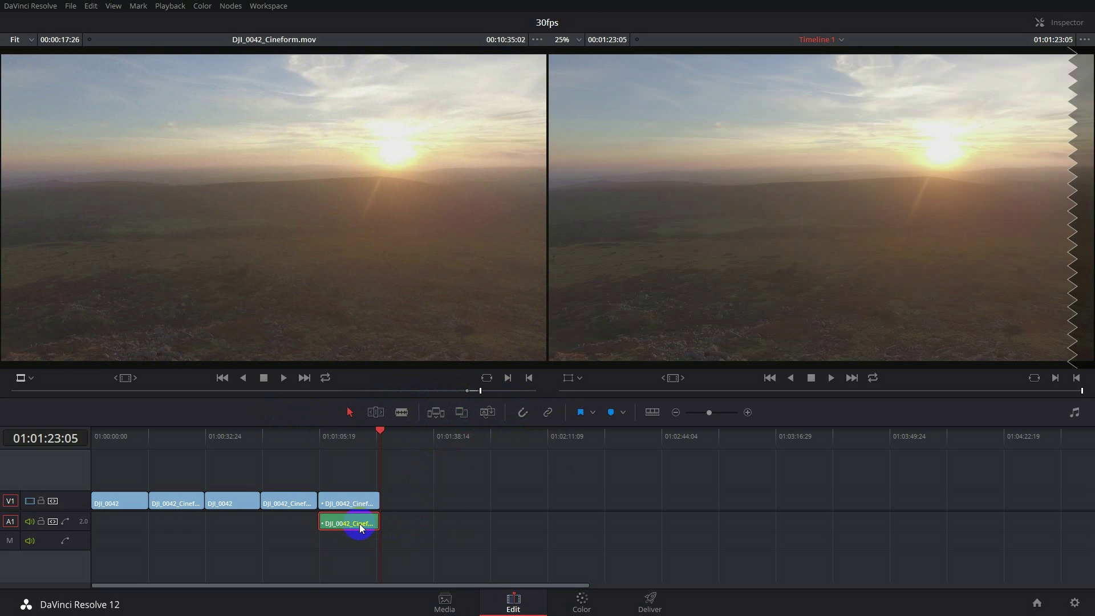
key("Delete")
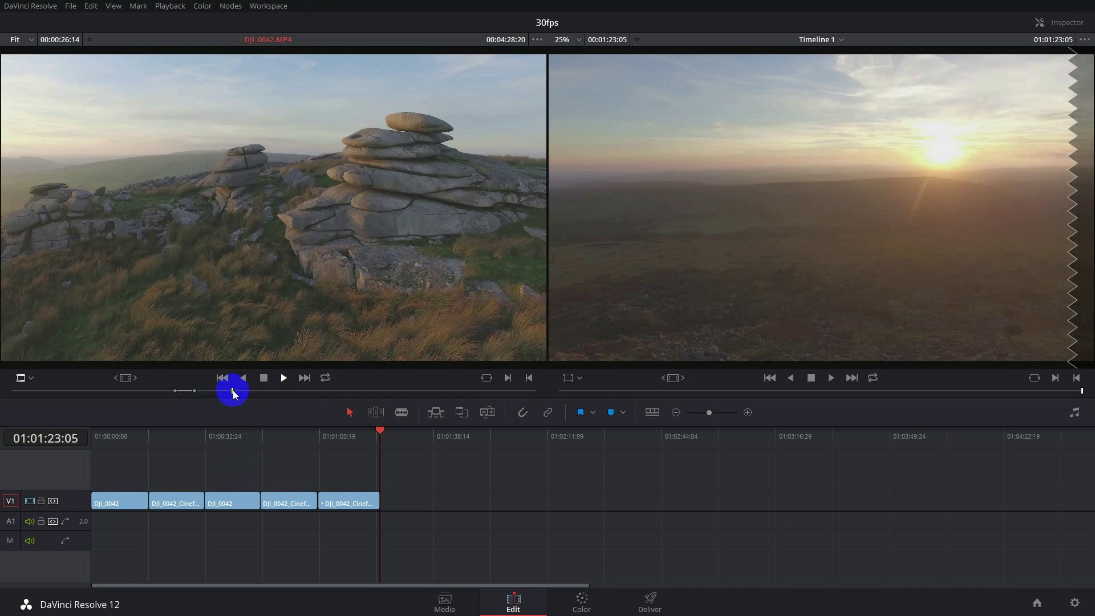
- Scrub through the DJI_0042.MP4 source, nudge back slightly, then play it forward fast
left_click_drag(242, 394, 360, 395)
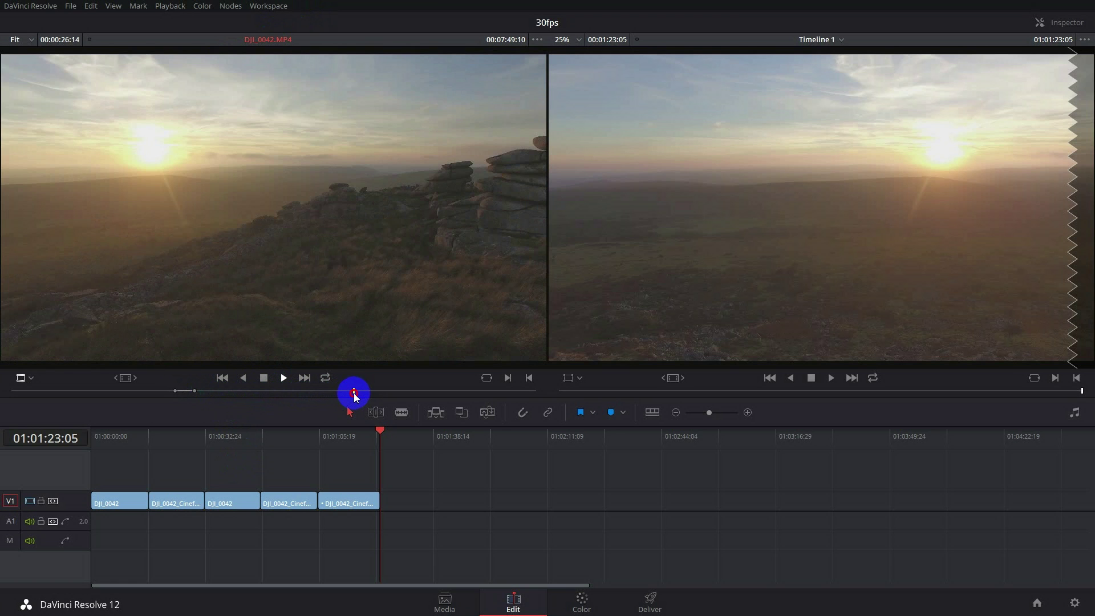
left_click_drag(347, 396, 343, 395)
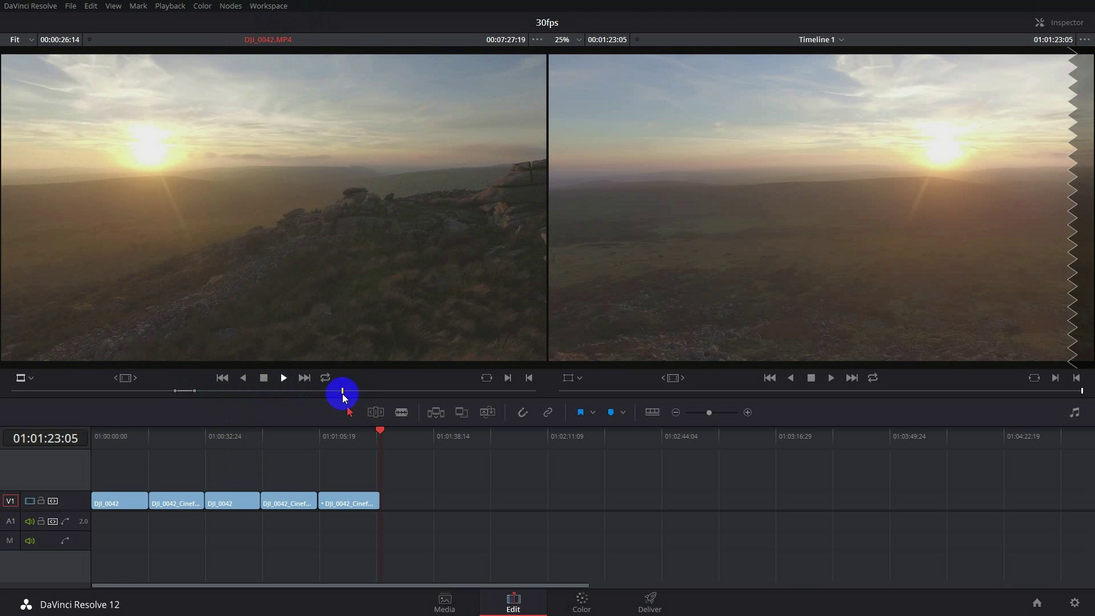
key("space")
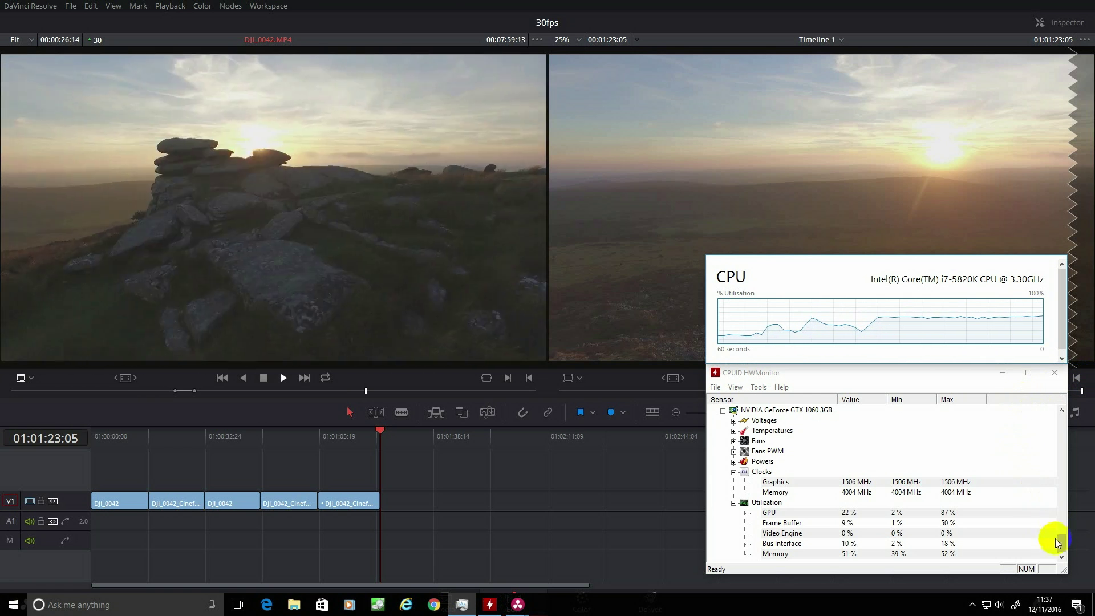
left_click_drag(1055, 540, 1064, 465)
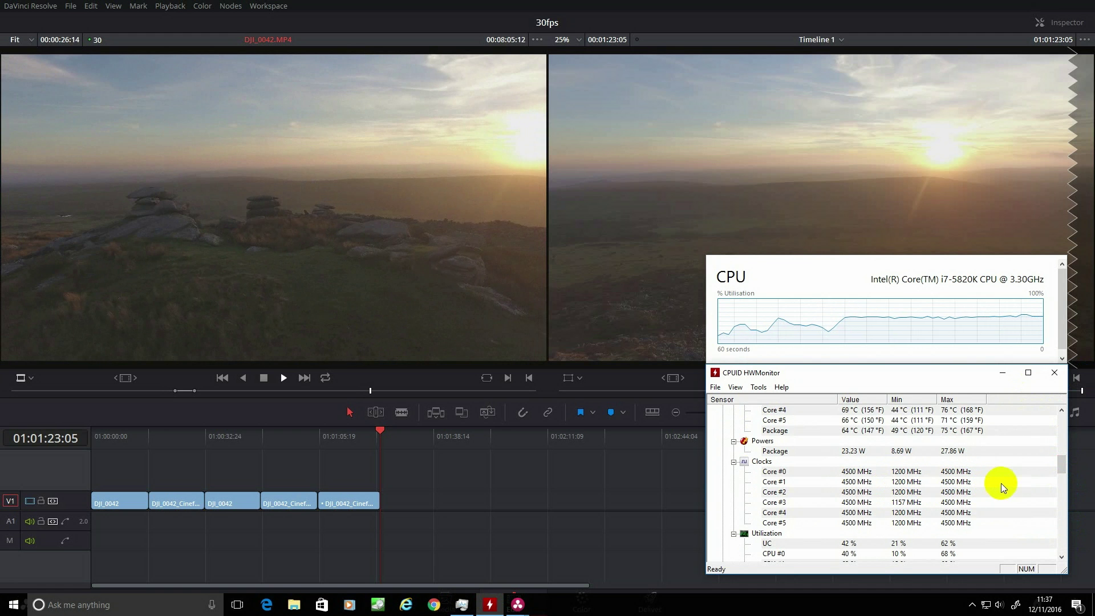
left_click_drag(1063, 464, 1061, 547)
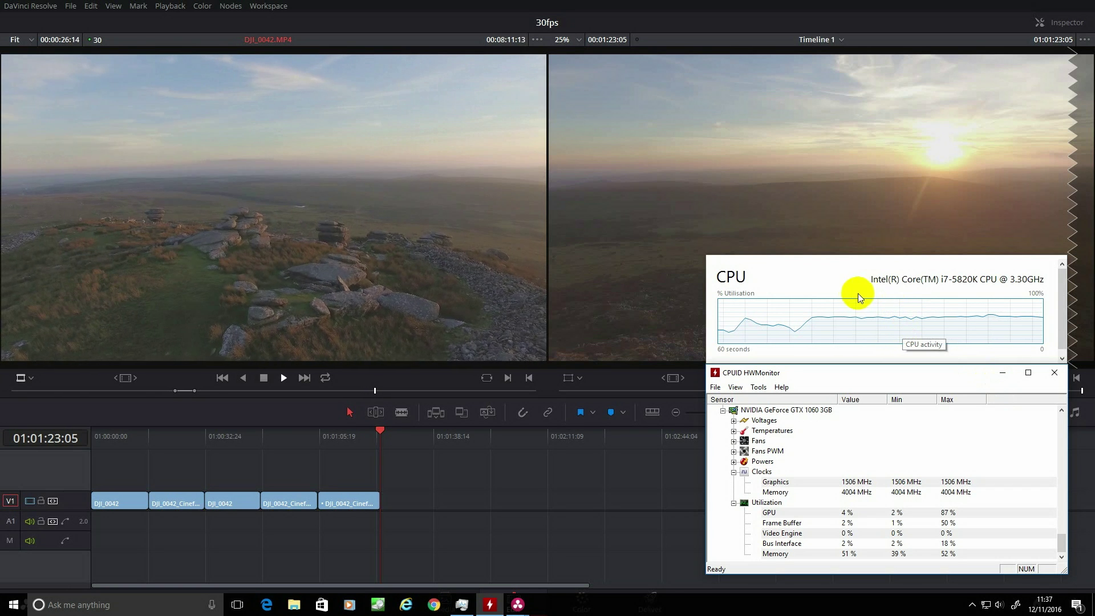
- Expand Task Manager to the full performance view, then collapse it to the compact CPU graph
double_click(857, 294)
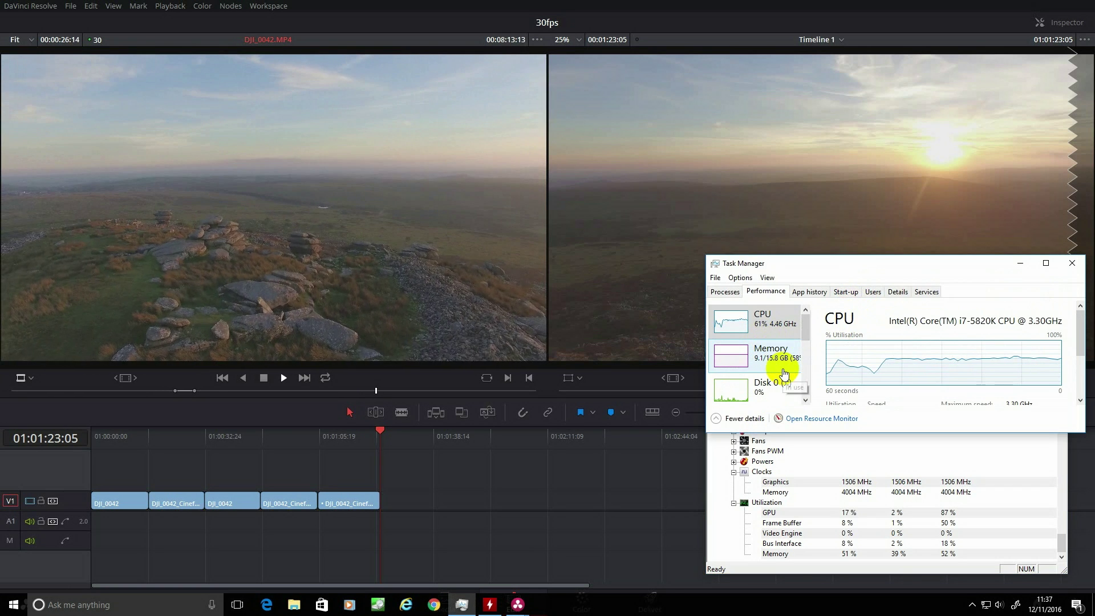
mouse_move(804, 325)
left_mouse_down()
mouse_move(808, 387)
mouse_move(805, 325)
left_mouse_up()
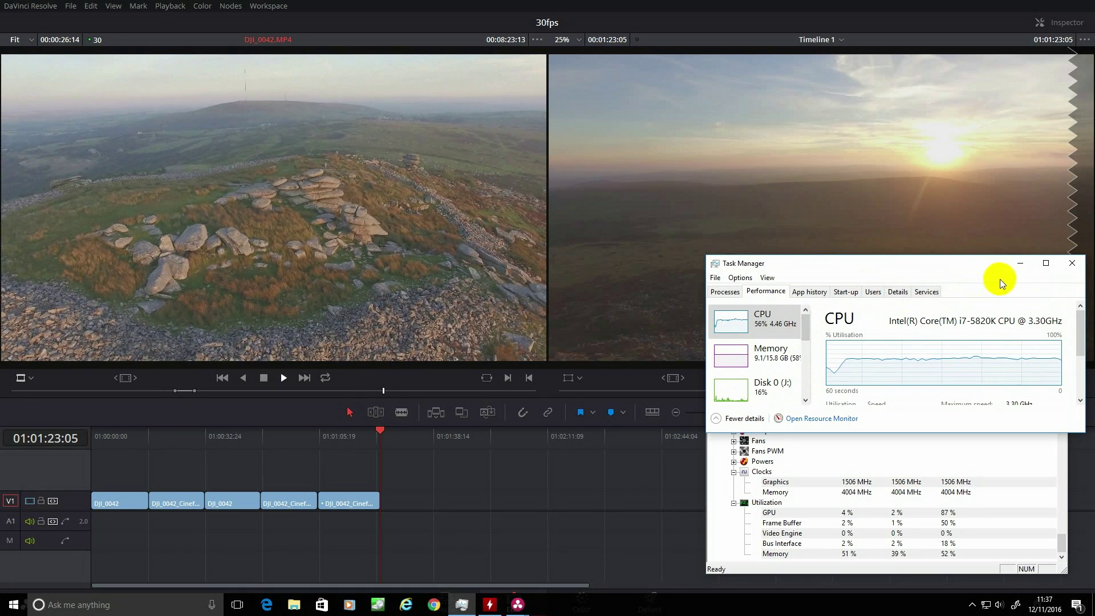
double_click(992, 305)
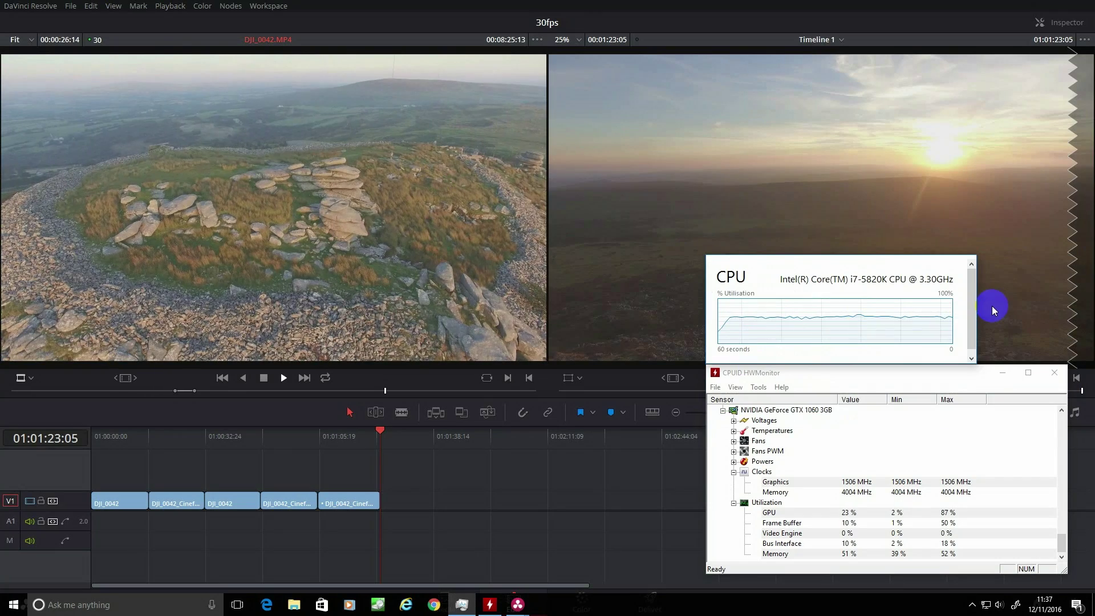
- Widen the CPU usage graph window beside the GPU readings
left_click_drag(975, 308, 1070, 313)
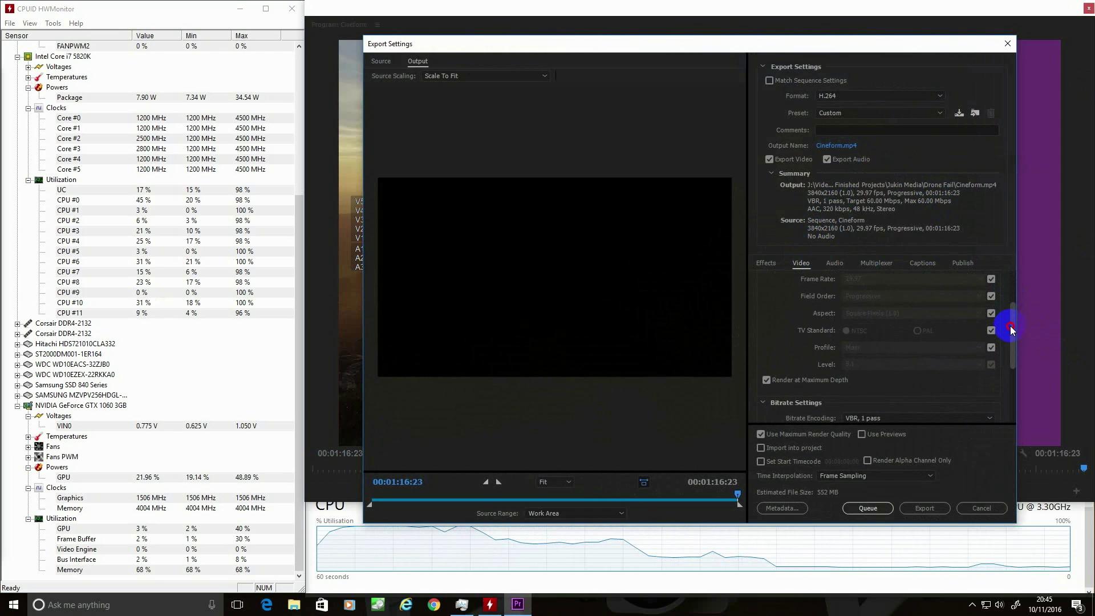
left_click_drag(1011, 326, 1011, 364)
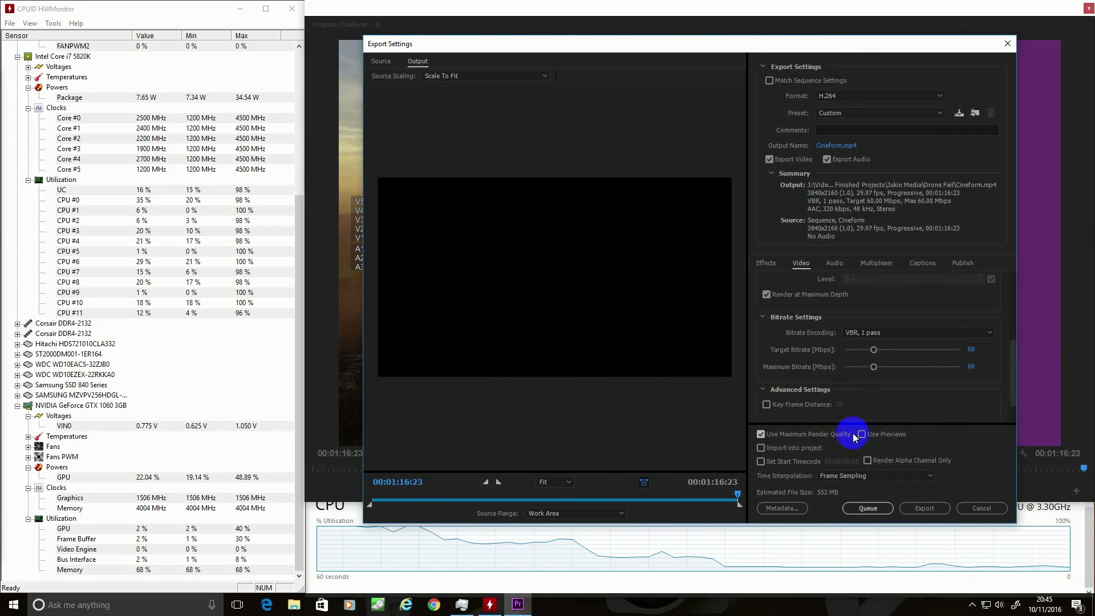
left_click_drag(1014, 393, 1018, 419)
- Queue the 3840x2160 H.264 Cineform export in Media Encoder
left_click(871, 509)
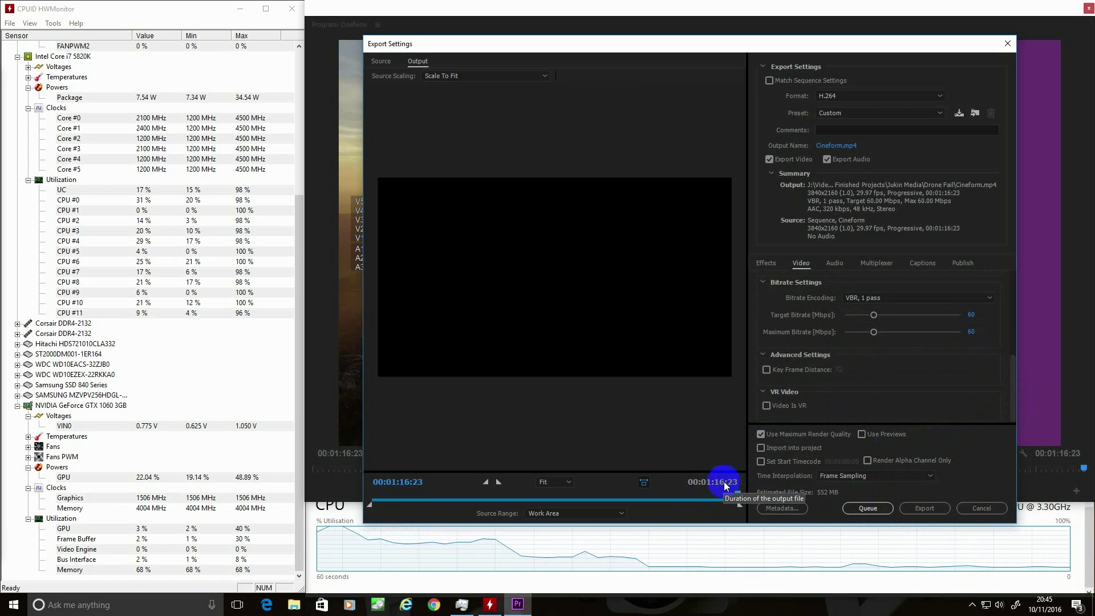
left_click(860, 509)
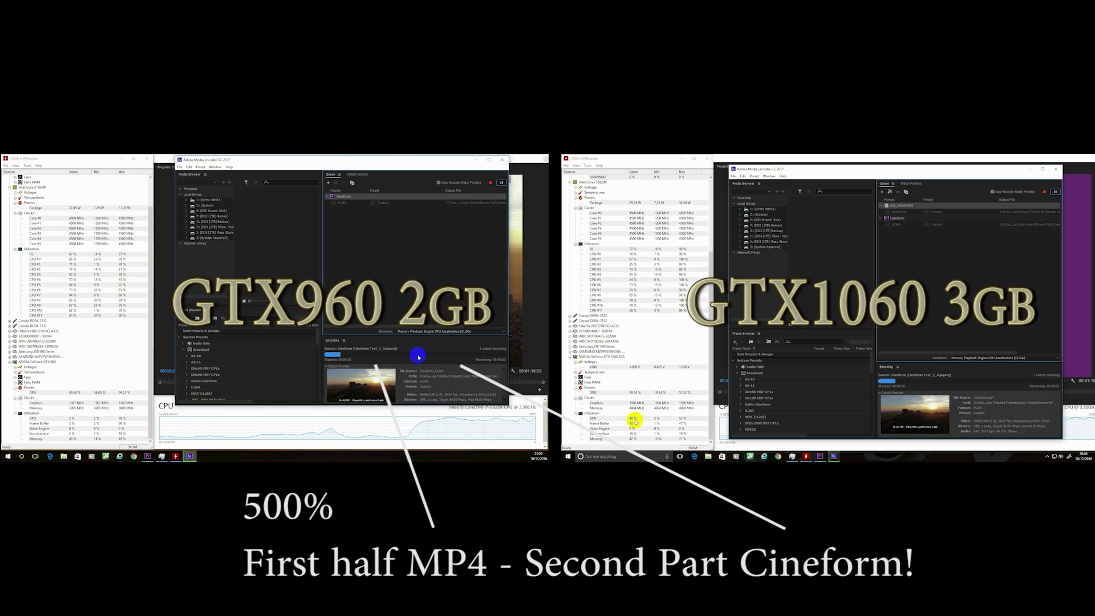
- Shift the second Media Encoder window slightly while both machines encode
left_click_drag(879, 172, 861, 162)
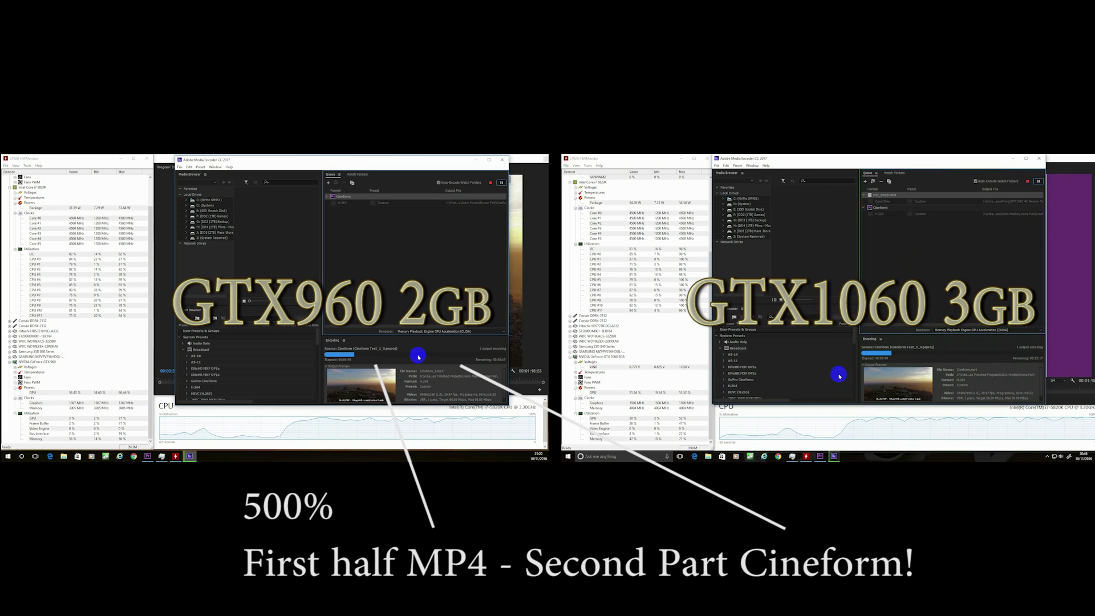